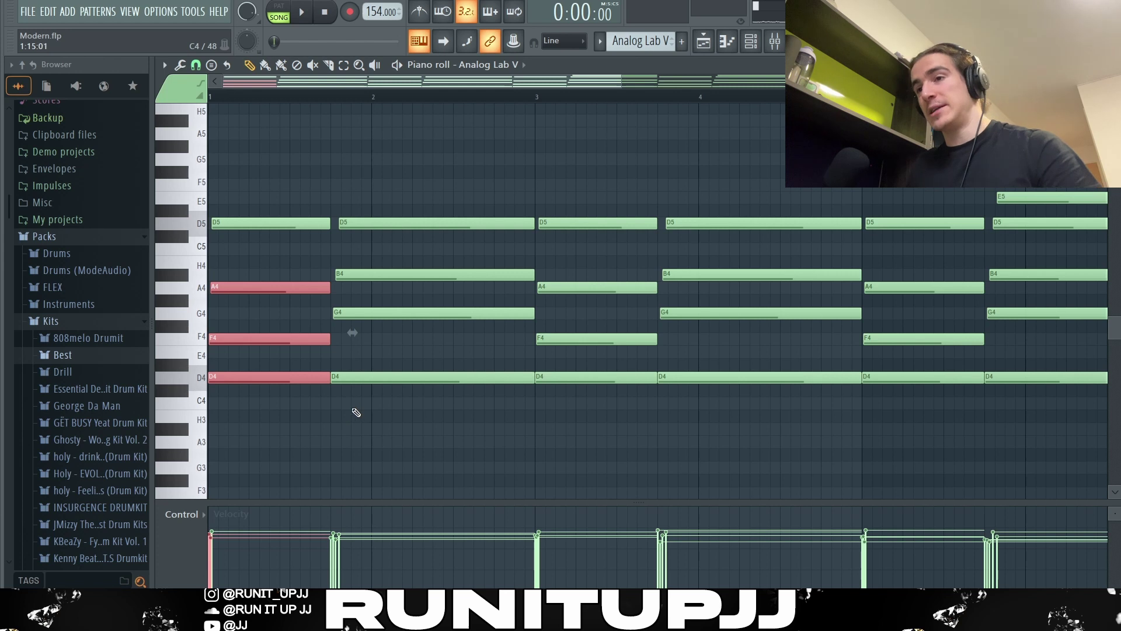
Try raising the second chord's D4 note by four semitones to F#4, and lower it back to D4.
{"action": "left_click", "coordinate": [353, 408]}
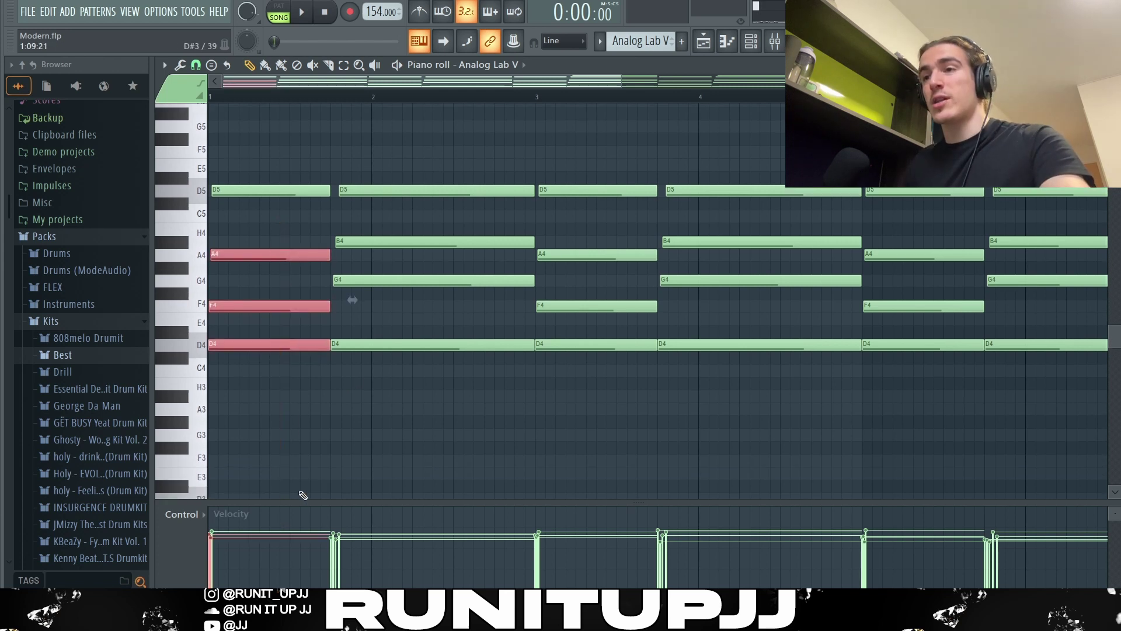
{"action": "scroll", "coordinate": [338, 387], "scroll_direction": "up", "scroll_amount": 2}
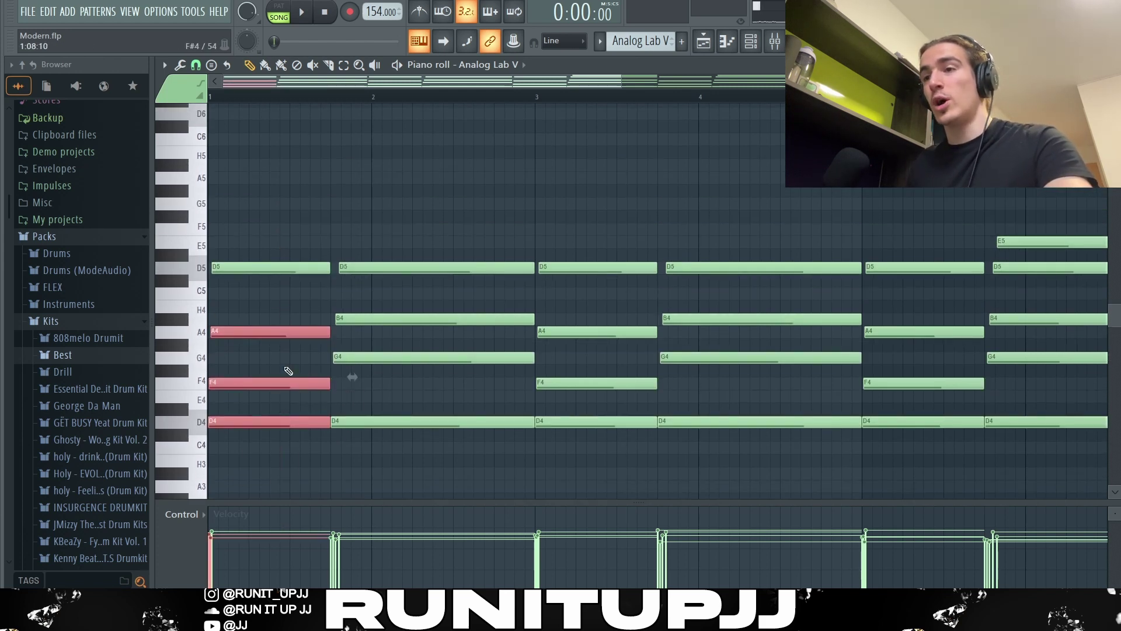
{"action": "left_click", "coordinate": [401, 423]}
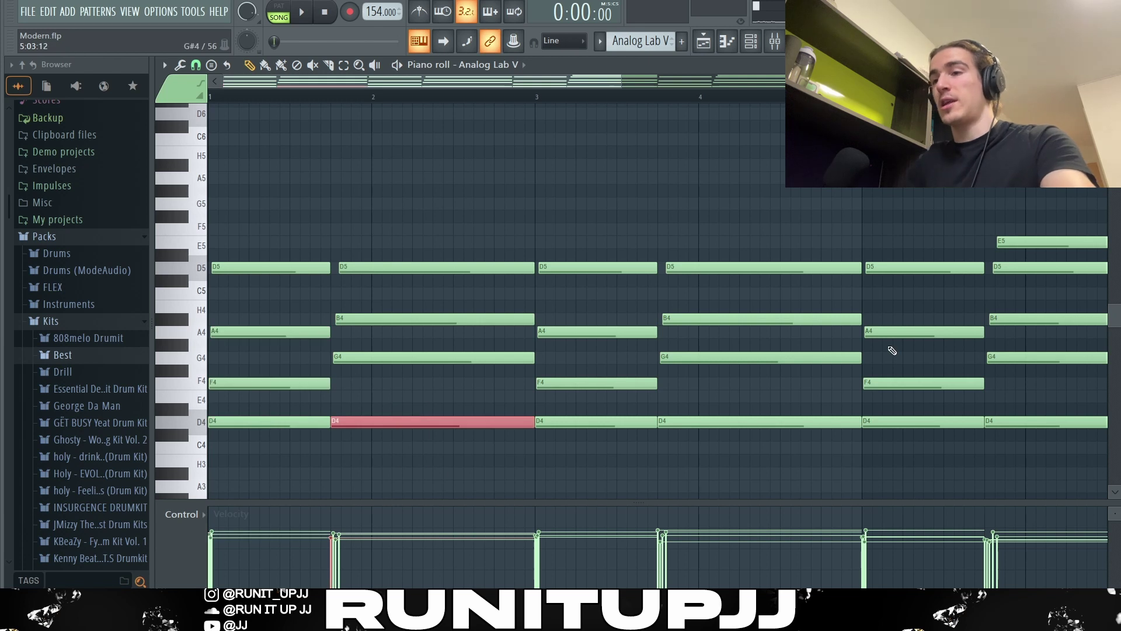
{"action": "key", "text": "Up"}
{"action": "key", "text": "Up"}
{"action": "key", "text": "Up"}
{"action": "key", "text": "Up"}
{"action": "key", "text": "Up"}
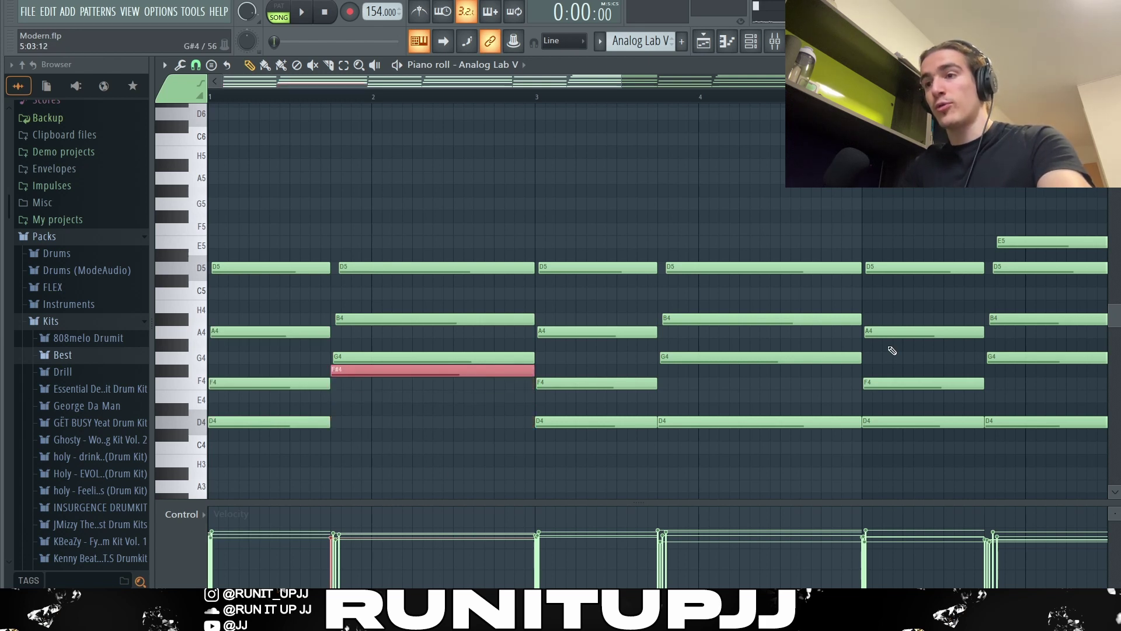
{"action": "key", "text": "Down"}
{"action": "key", "text": "Down"}
{"action": "key", "text": "Down"}
{"action": "key", "text": "Down"}
{"action": "key", "text": "Down"}
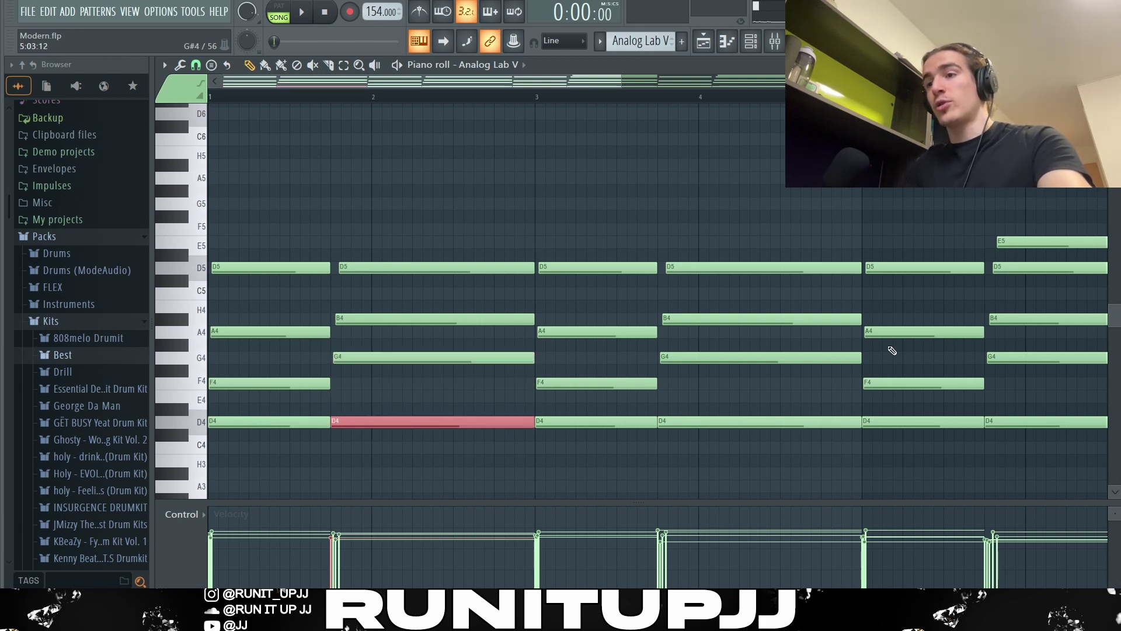
Try lowering the second chord's D5 note by one octave, and raise it back to D5.
{"action": "left_click_drag", "start_coordinate": [417, 386], "coordinate": [431, 196]}
{"action": "left_click_drag", "start_coordinate": [460, 248], "coordinate": [500, 264]}
{"action": "key", "text": "ctrl+Down"}
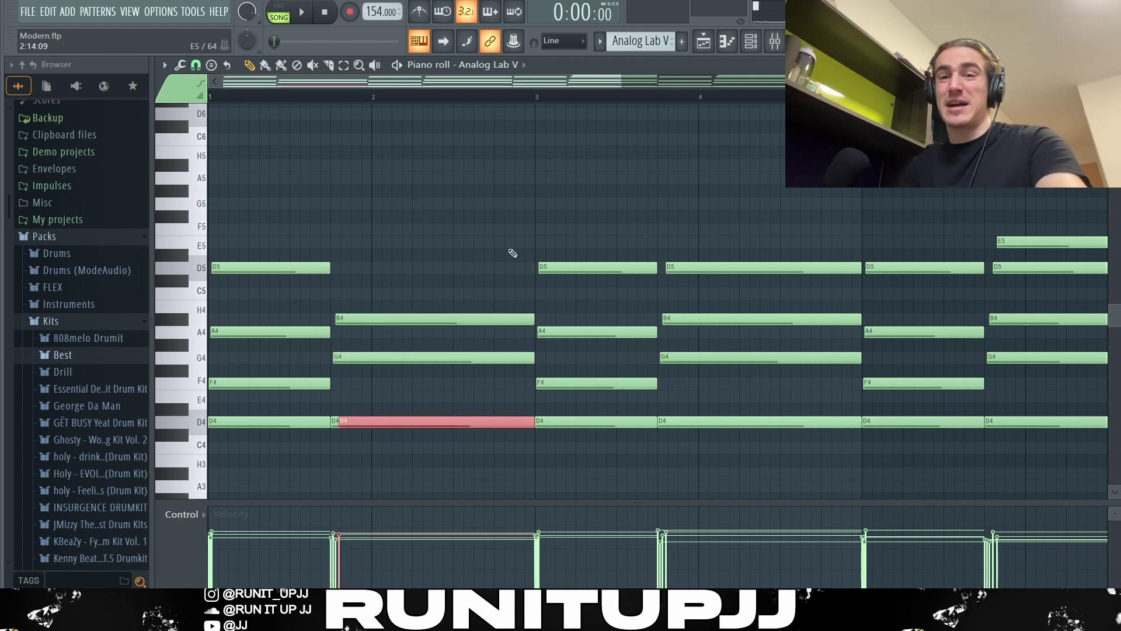
{"action": "key", "text": "ctrl+Up"}
{"action": "scroll", "coordinate": [450, 438], "scroll_direction": "down", "scroll_amount": 2}
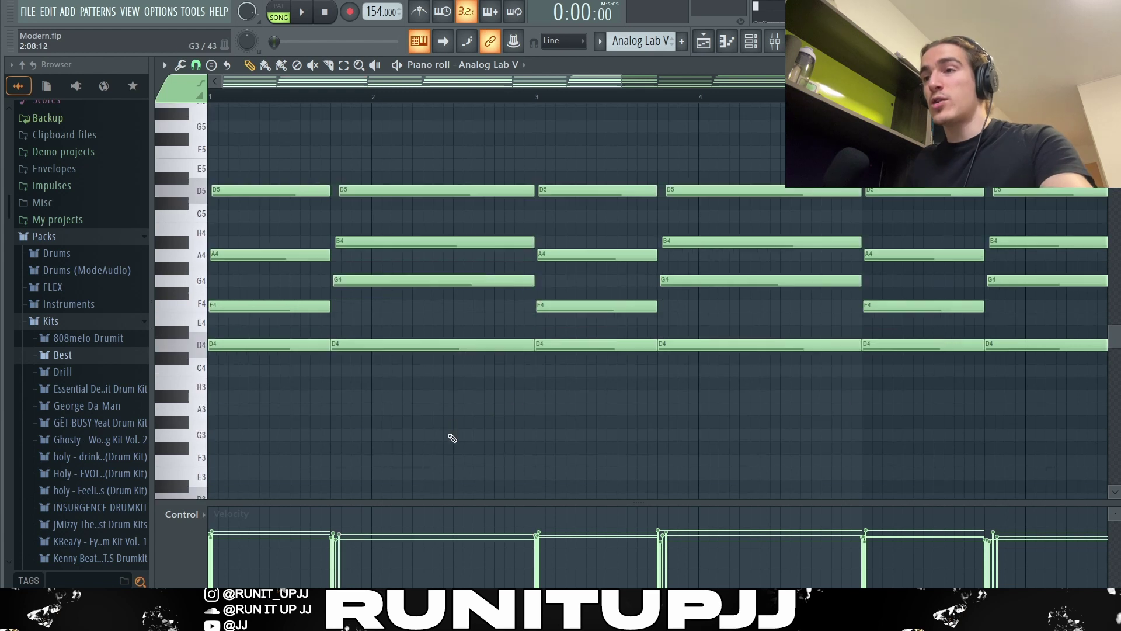
Try shifting the whole second chord to start at bar 2, and return it to its original start.
{"action": "left_click_drag", "start_coordinate": [450, 374], "coordinate": [409, 187]}
{"action": "left_click_drag", "start_coordinate": [379, 350], "coordinate": [420, 350]}
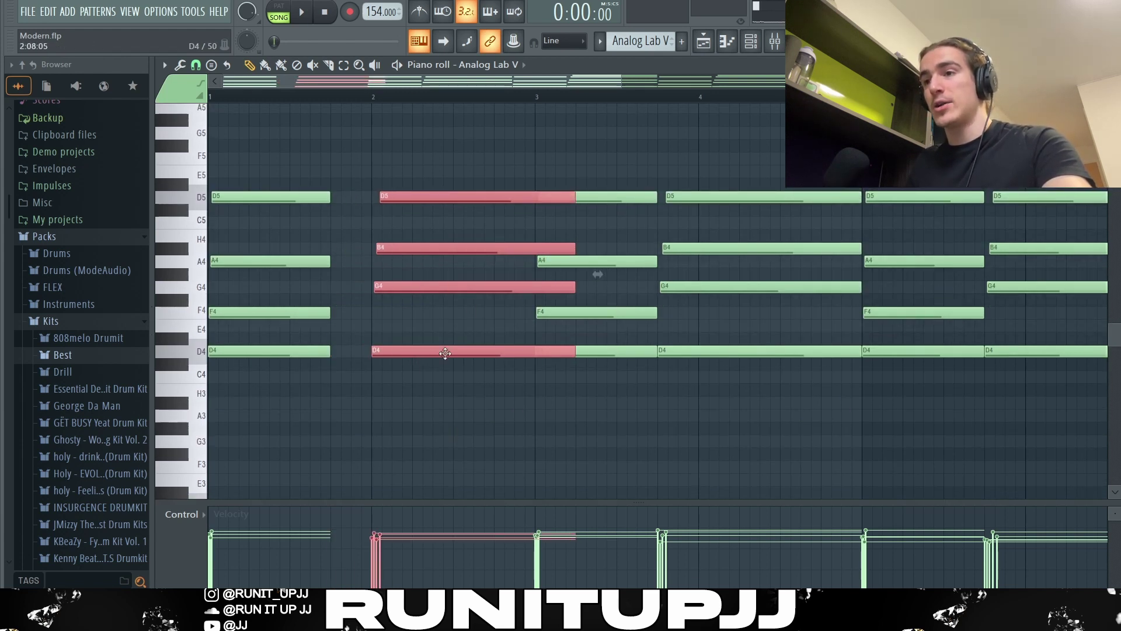
{"action": "key", "text": "shift+Left"}
{"action": "key", "text": "shift+Left"}
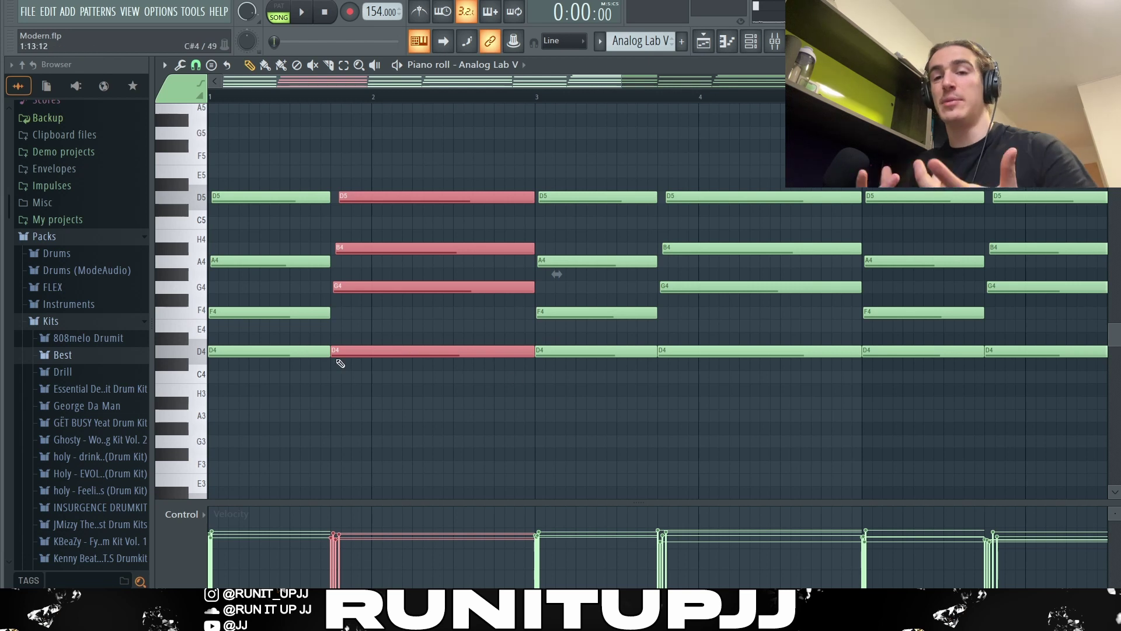
Compare the chords of bars 1–4 with those of bars 5–8, highlighting the added E5 notes in the second half.
{"action": "scroll", "coordinate": [338, 385], "scroll_direction": "down", "scroll_amount": 3}
{"action": "left_click_drag", "start_coordinate": [364, 420], "coordinate": [188, 155]}
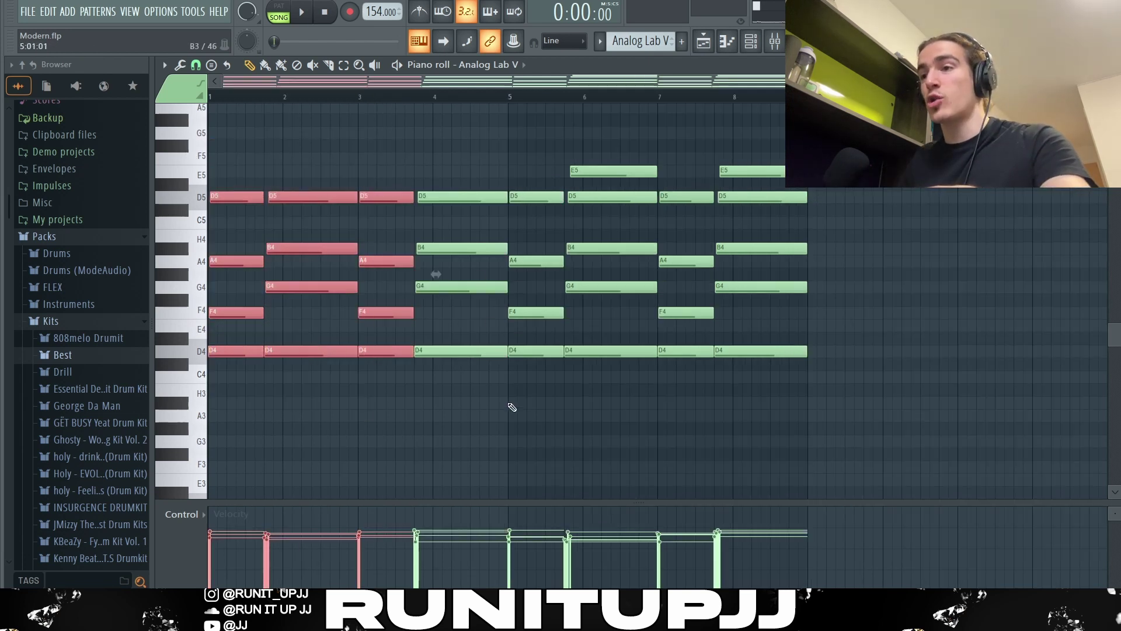
{"action": "left_click_drag", "start_coordinate": [512, 405], "coordinate": [216, 158]}
{"action": "left_click_drag", "start_coordinate": [612, 395], "coordinate": [538, 197]}
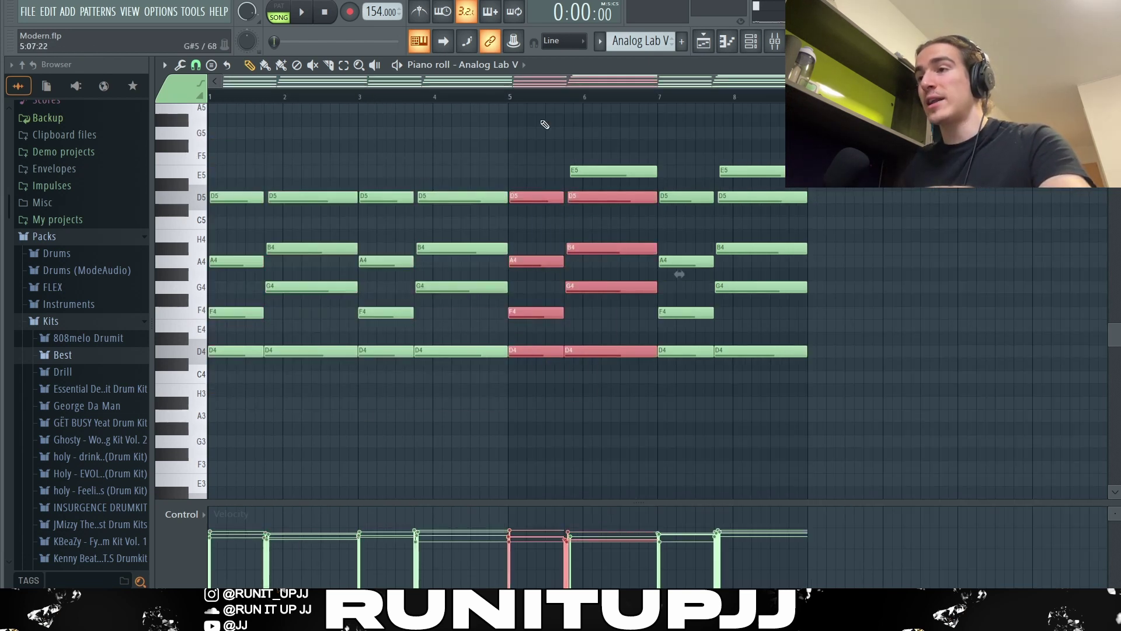
{"action": "left_click_drag", "start_coordinate": [531, 120], "coordinate": [835, 496]}
{"action": "scroll", "coordinate": [792, 422], "scroll_direction": "up", "scroll_amount": 4}
{"action": "left_click_drag", "start_coordinate": [846, 287], "coordinate": [569, 253]}
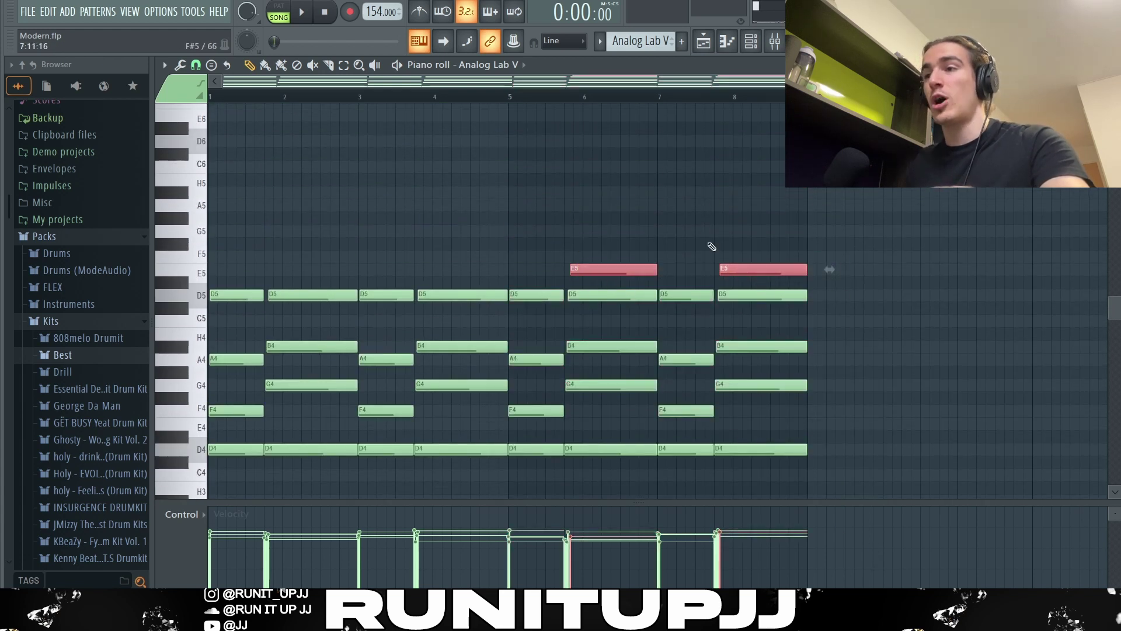
{"action": "left_click", "coordinate": [965, 233]}
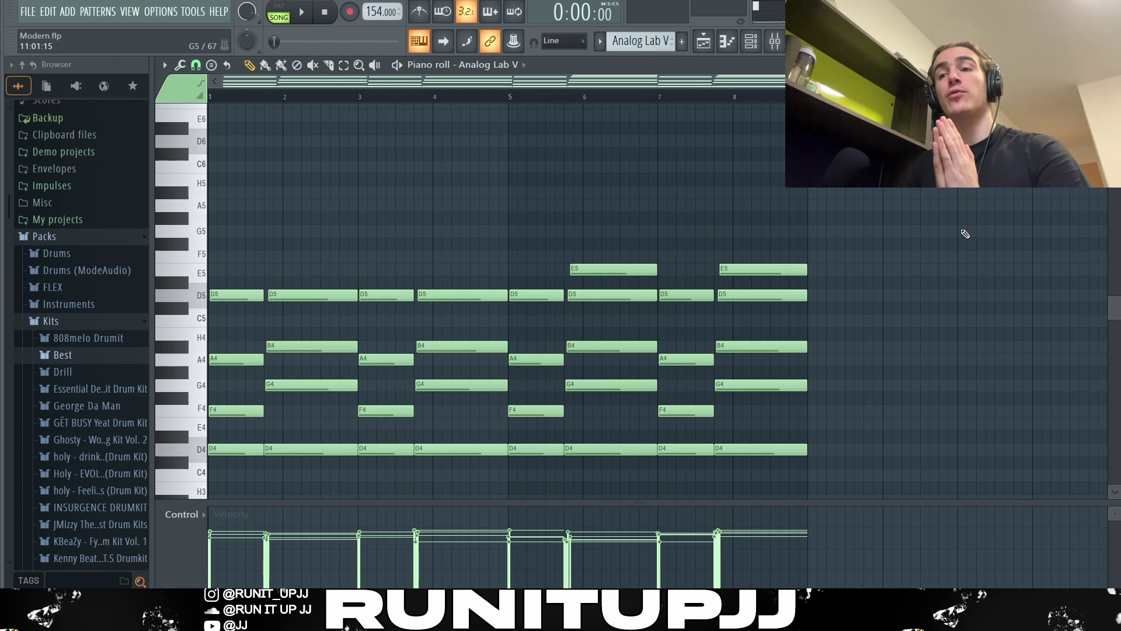
View the randomizer and strumizer settings for the chords without applying either tool.
{"action": "key", "text": "alt+r"}
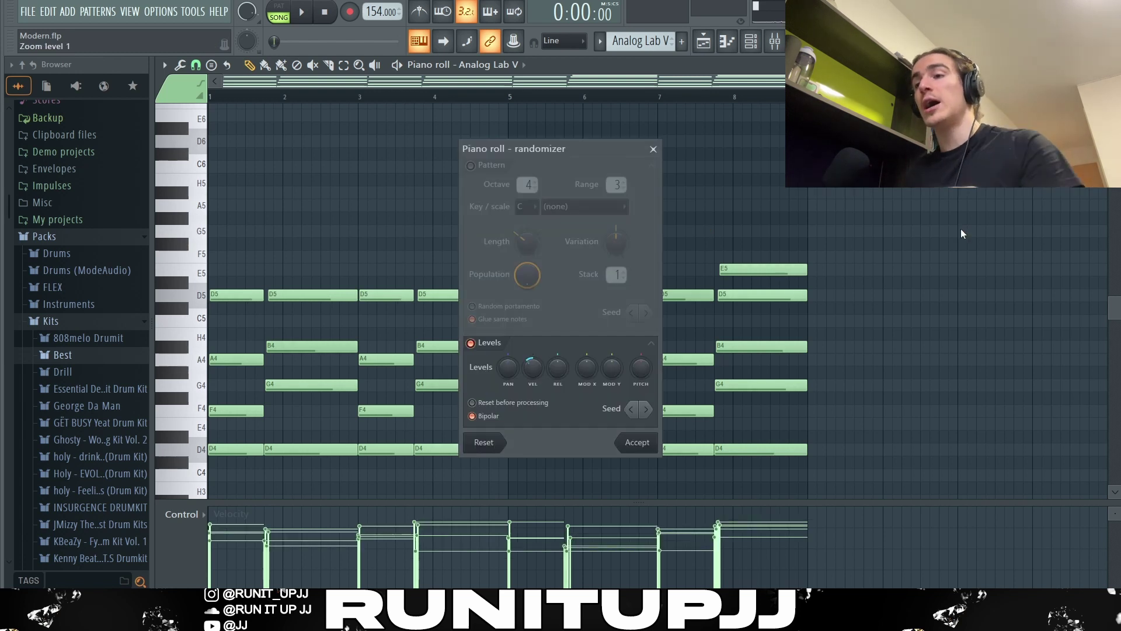
{"action": "key", "text": "Escape"}
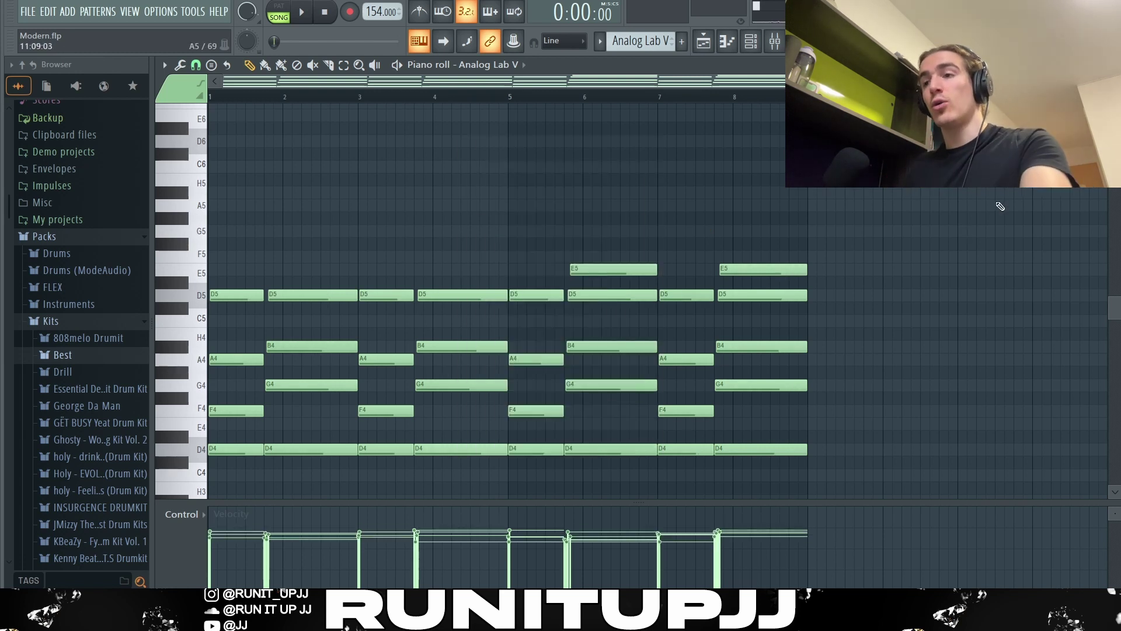
{"action": "key", "text": "alt+s"}
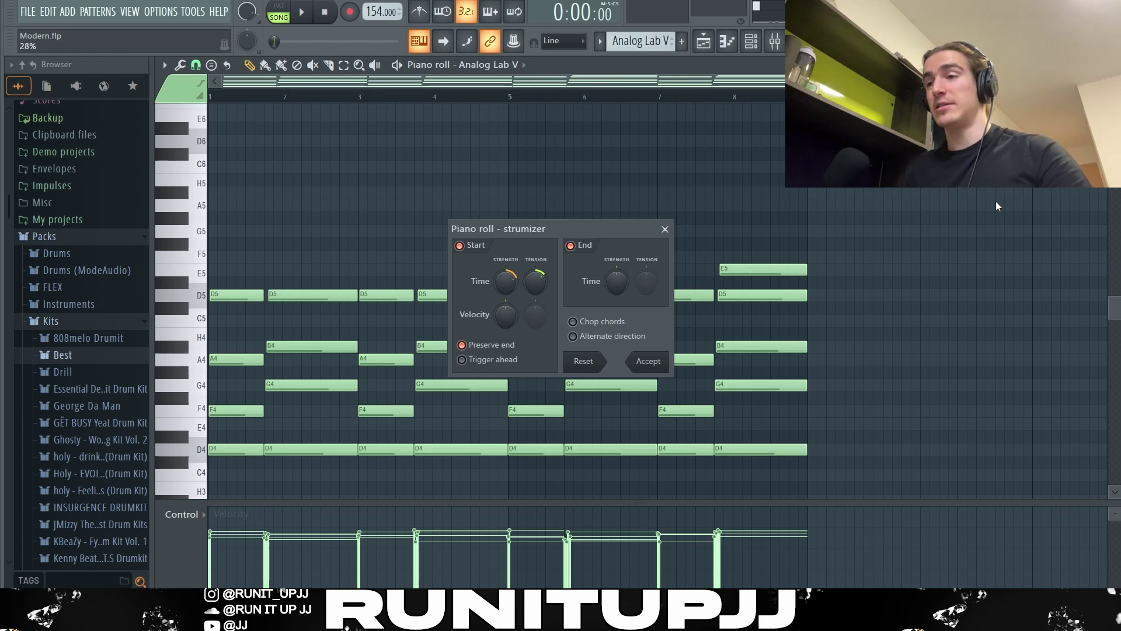
{"action": "left_click", "coordinate": [664, 229]}
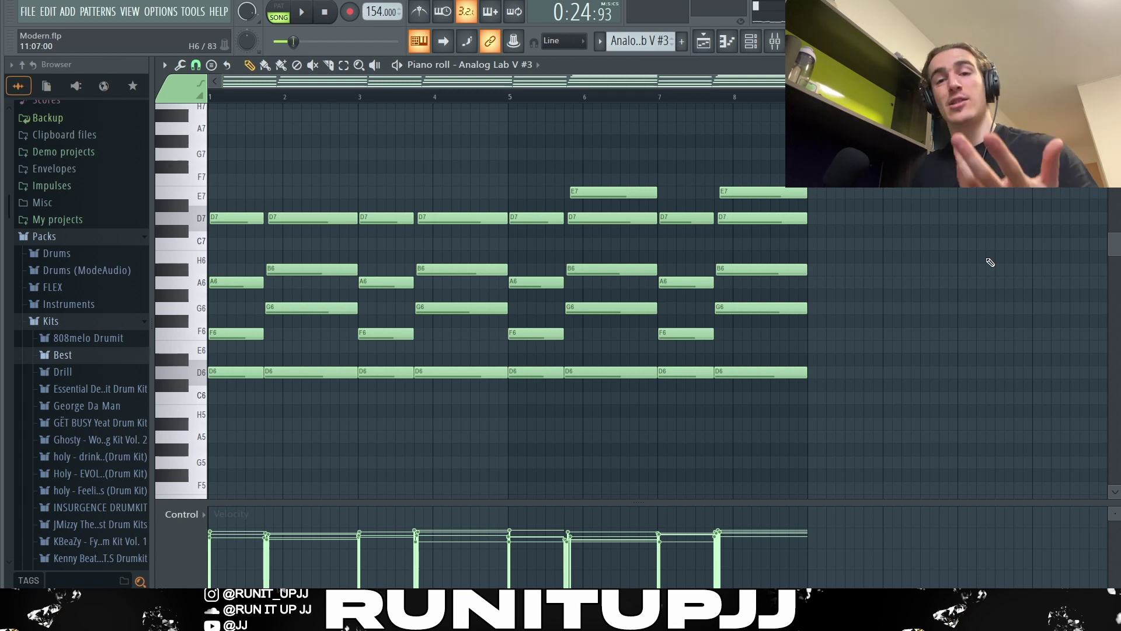
Play back the Analog Lab V #3 chords and inspect the ValhallaVintageVerb settings on Insert 3.
{"action": "key", "text": "space"}
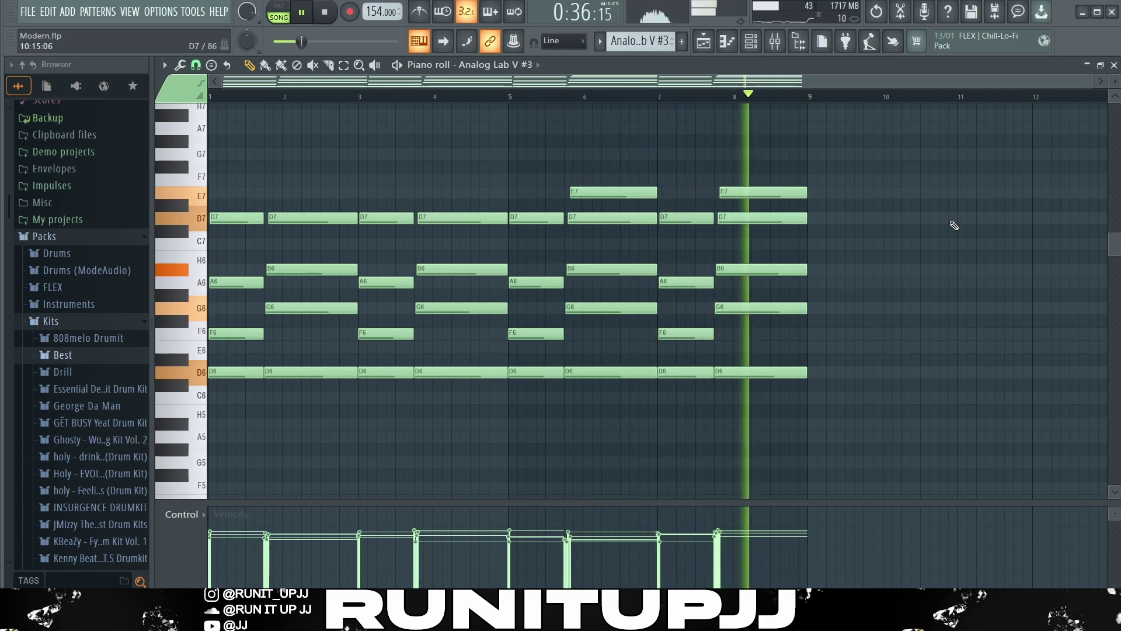
{"action": "key", "text": "space"}
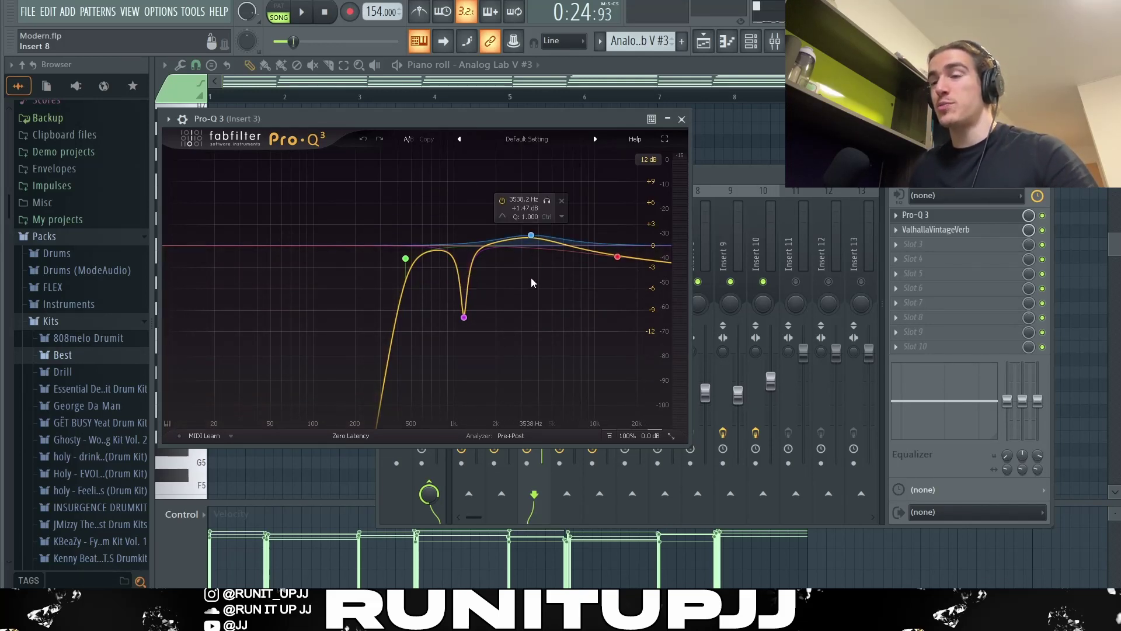
{"action": "left_click", "coordinate": [936, 230]}
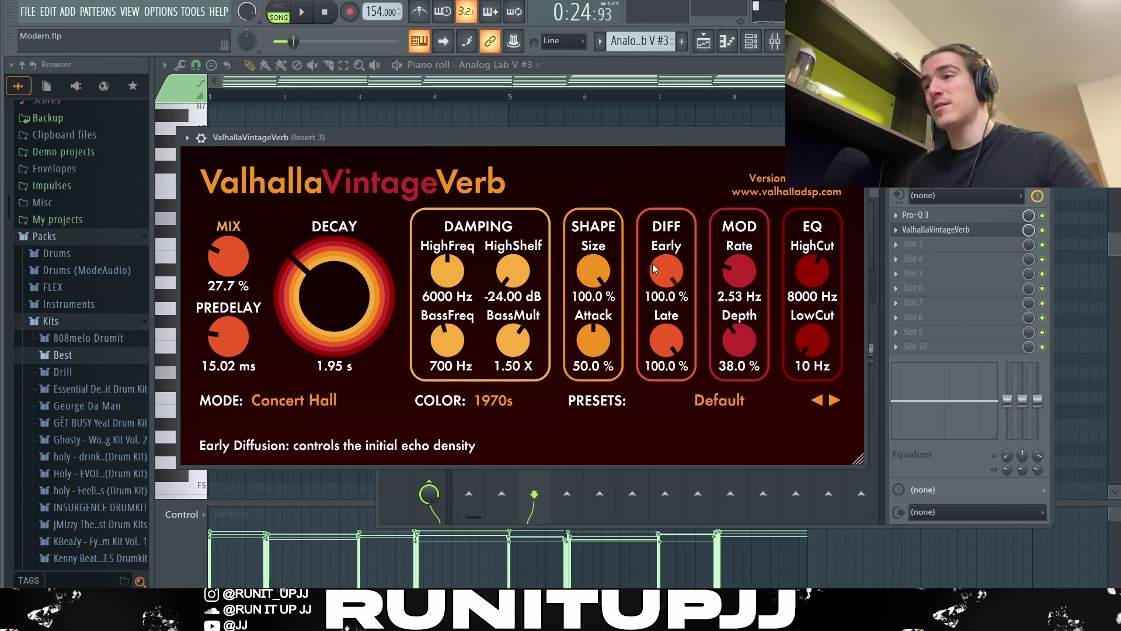
{"action": "key", "text": "Escape"}
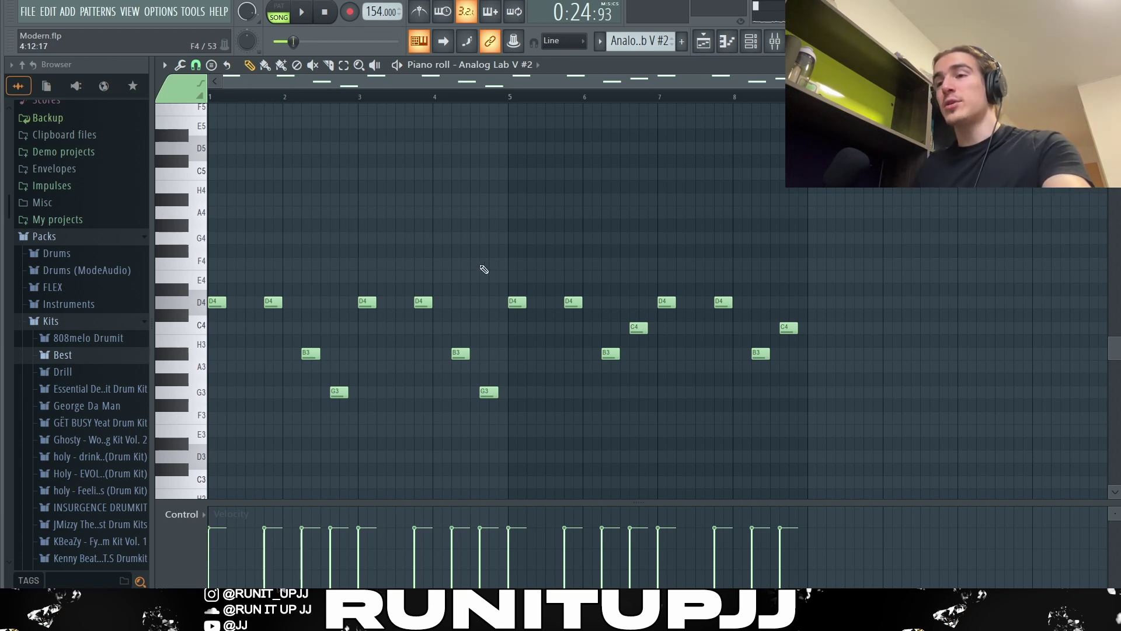
Examine the repeated D4 notes and the B3, G3 and C4 notes between them in Analog Lab V #2, and play the pattern.
{"action": "left_click_drag", "start_coordinate": [794, 309], "coordinate": [206, 258]}
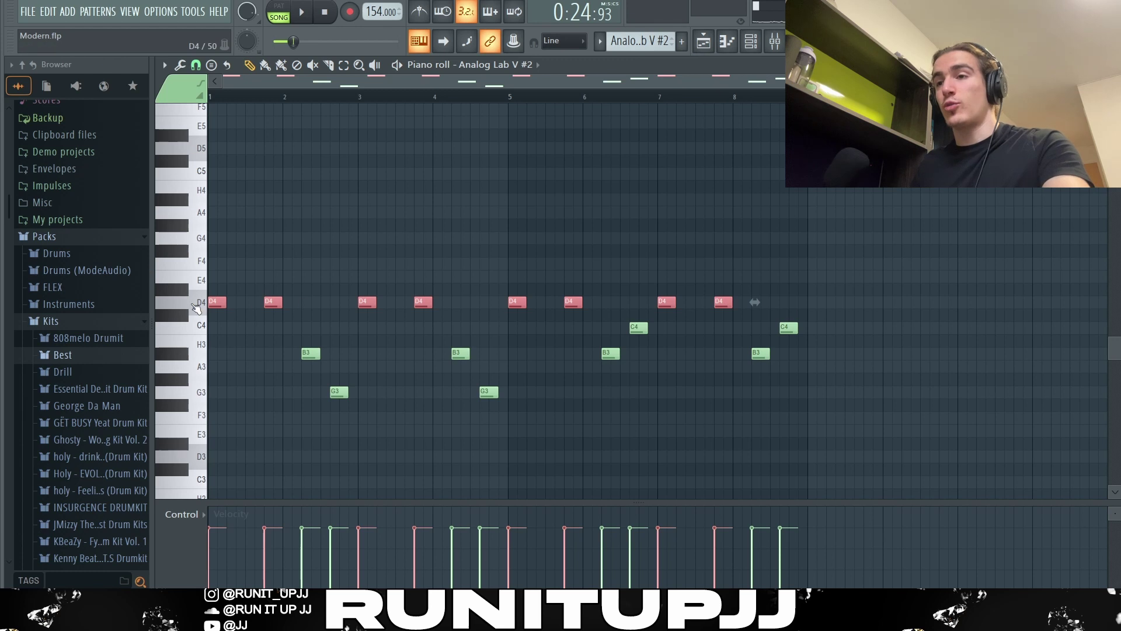
{"action": "left_click_drag", "start_coordinate": [291, 357], "coordinate": [343, 400]}
{"action": "left_click_drag", "start_coordinate": [431, 342], "coordinate": [496, 401]}
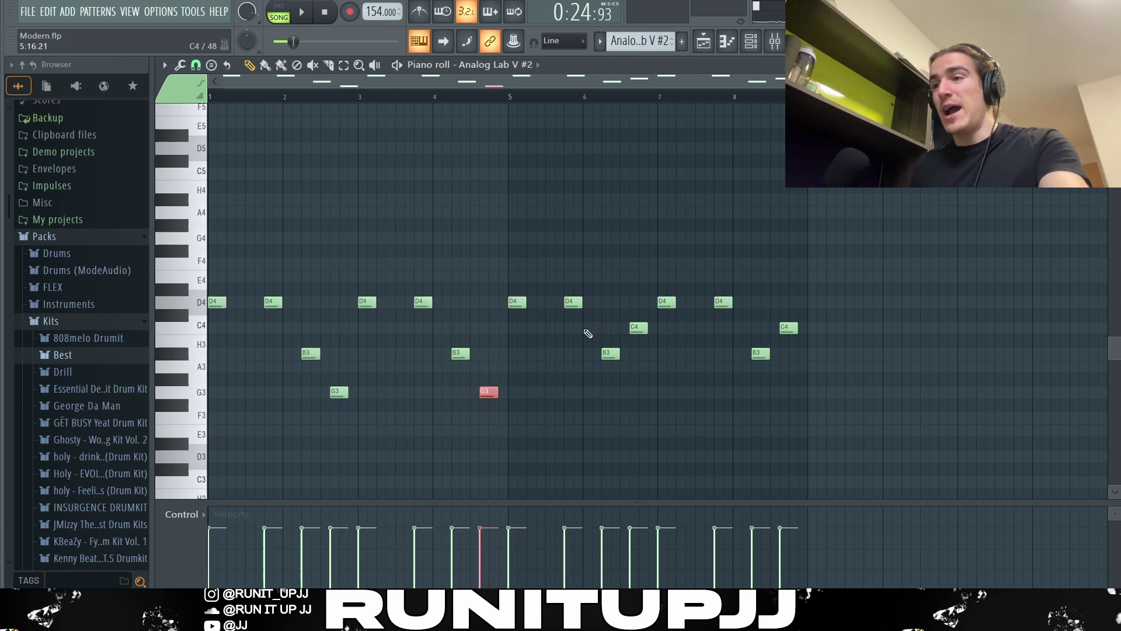
{"action": "left_click_drag", "start_coordinate": [587, 322], "coordinate": [650, 377]}
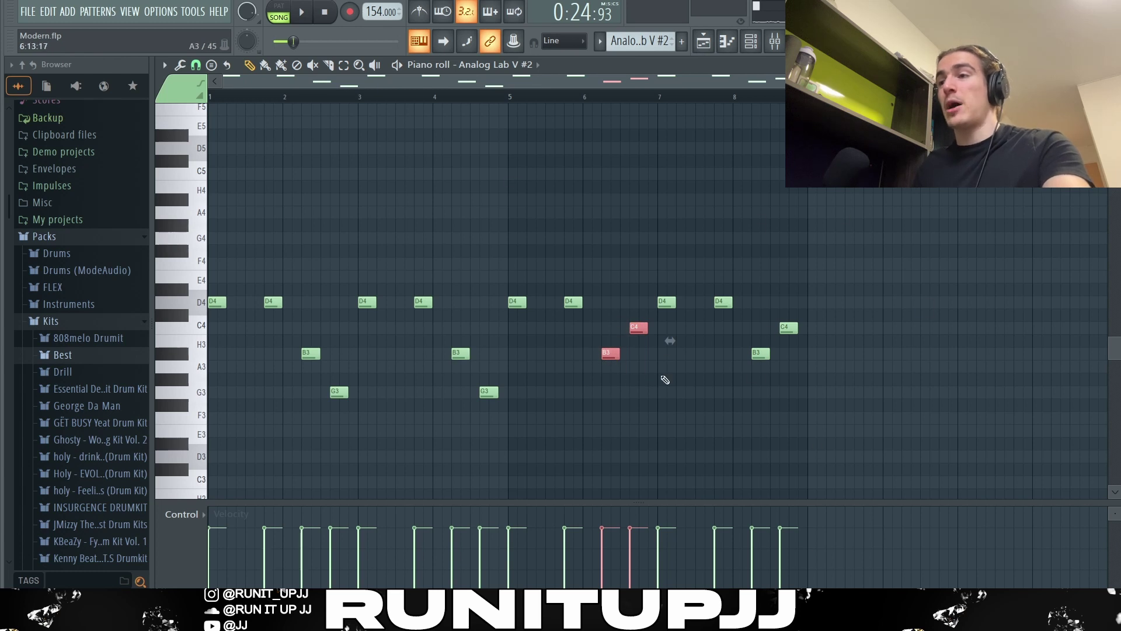
{"action": "left_click_drag", "start_coordinate": [595, 322], "coordinate": [665, 400]}
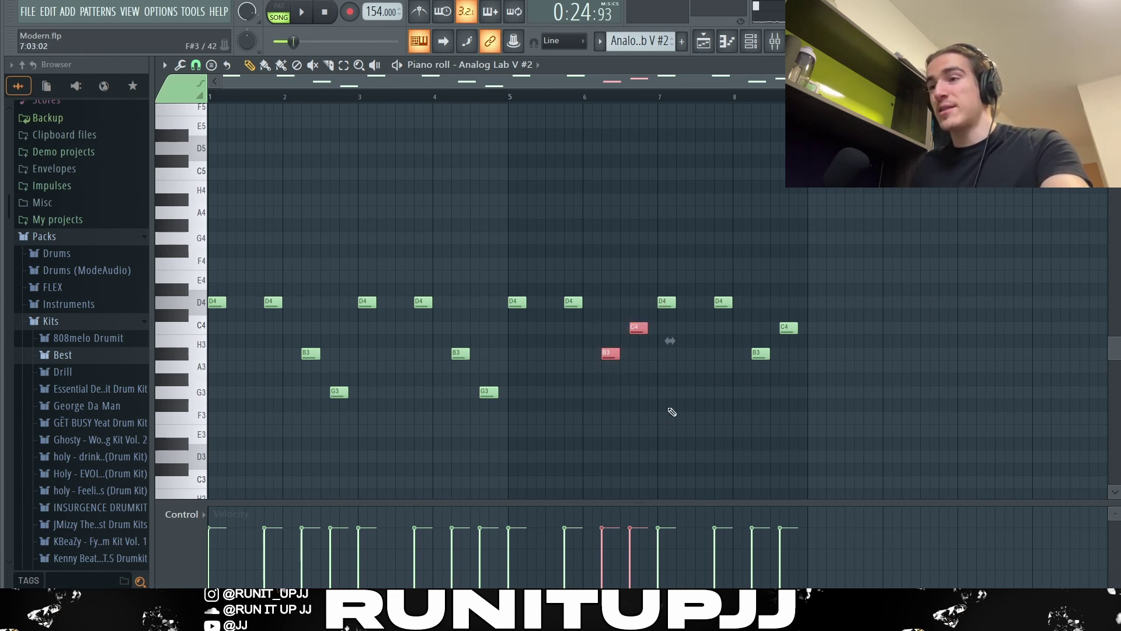
{"action": "left_click_drag", "start_coordinate": [616, 310], "coordinate": [765, 335]}
{"action": "left_click_drag", "start_coordinate": [511, 391], "coordinate": [320, 396]}
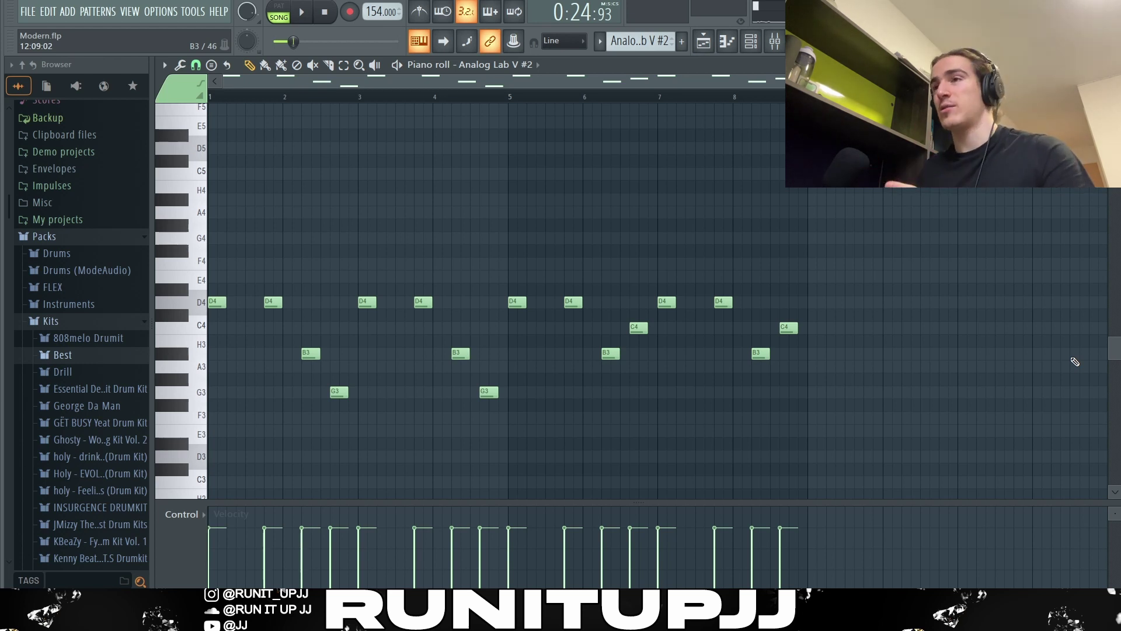
{"action": "key", "text": "space"}
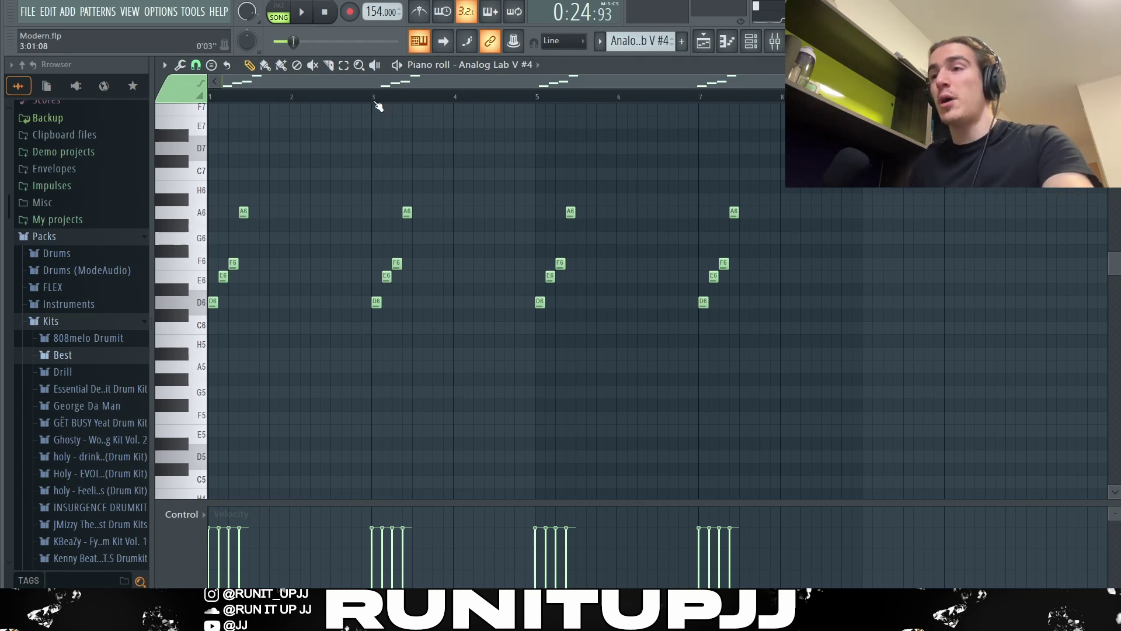
Examine the D6, E6, F6 and A6 run within the first two bars of Analog Lab V #4.
{"action": "left_click_drag", "start_coordinate": [375, 102], "coordinate": [209, 100]}
{"action": "left_click_drag", "start_coordinate": [232, 333], "coordinate": [235, 197]}
{"action": "left_click", "coordinate": [251, 309], "text": "ctrl"}
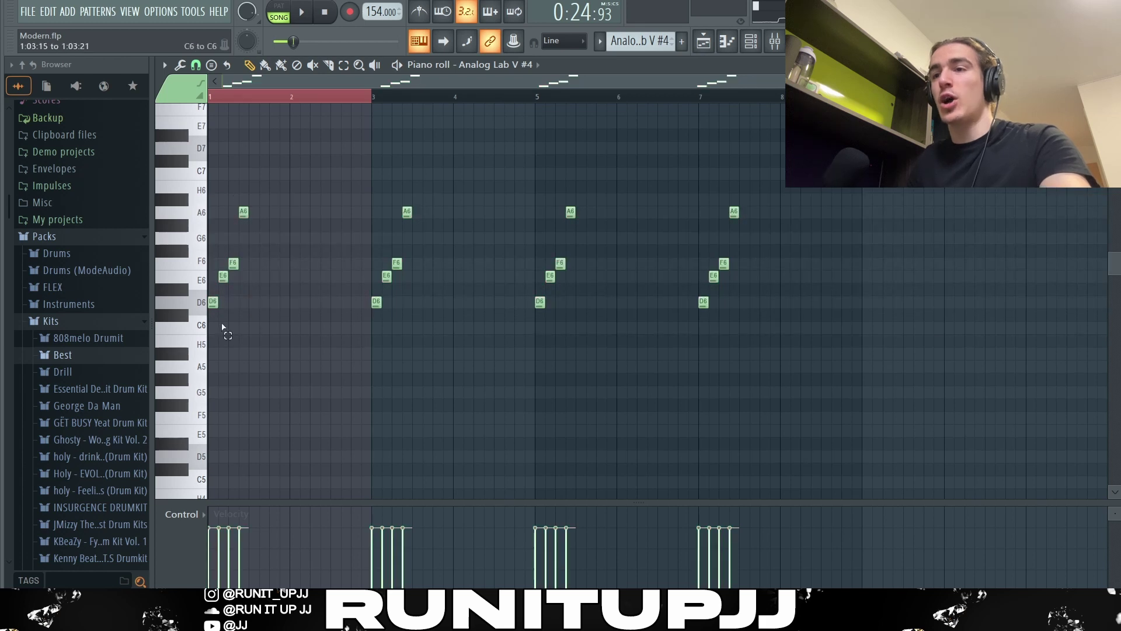
{"action": "left_click_drag", "start_coordinate": [222, 327], "coordinate": [224, 261]}
{"action": "left_click_drag", "start_coordinate": [253, 220], "coordinate": [241, 197]}
{"action": "left_click", "coordinate": [252, 212], "text": "ctrl"}
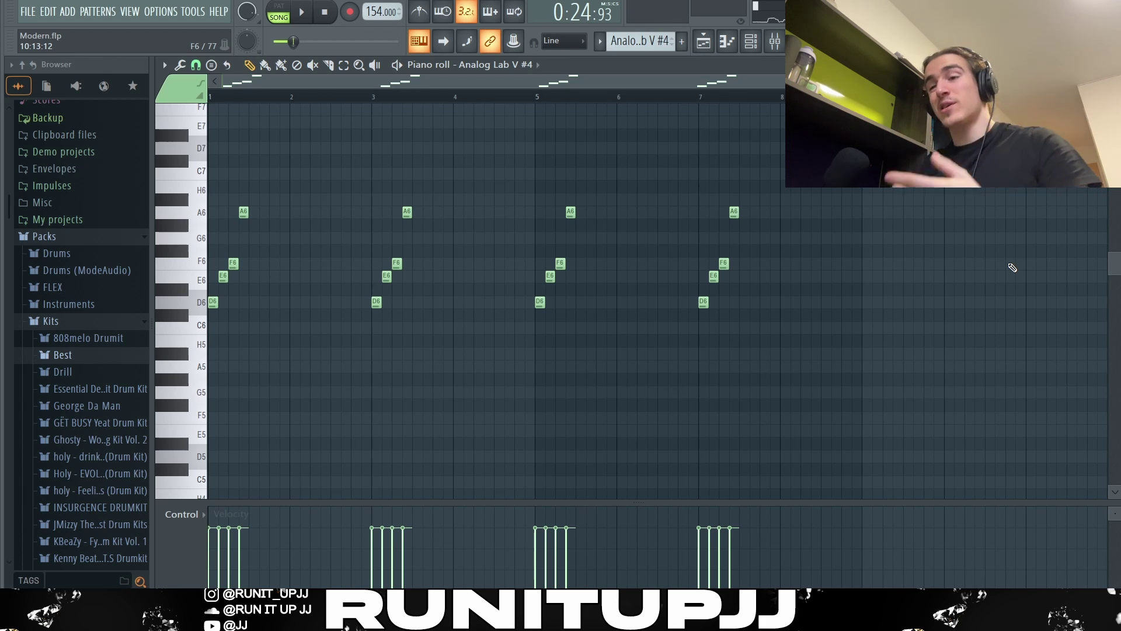
Play the Analog Lab V #4 run and inspect the ValhallaVintageVerb settings on Insert 4.
{"action": "key", "text": "space"}
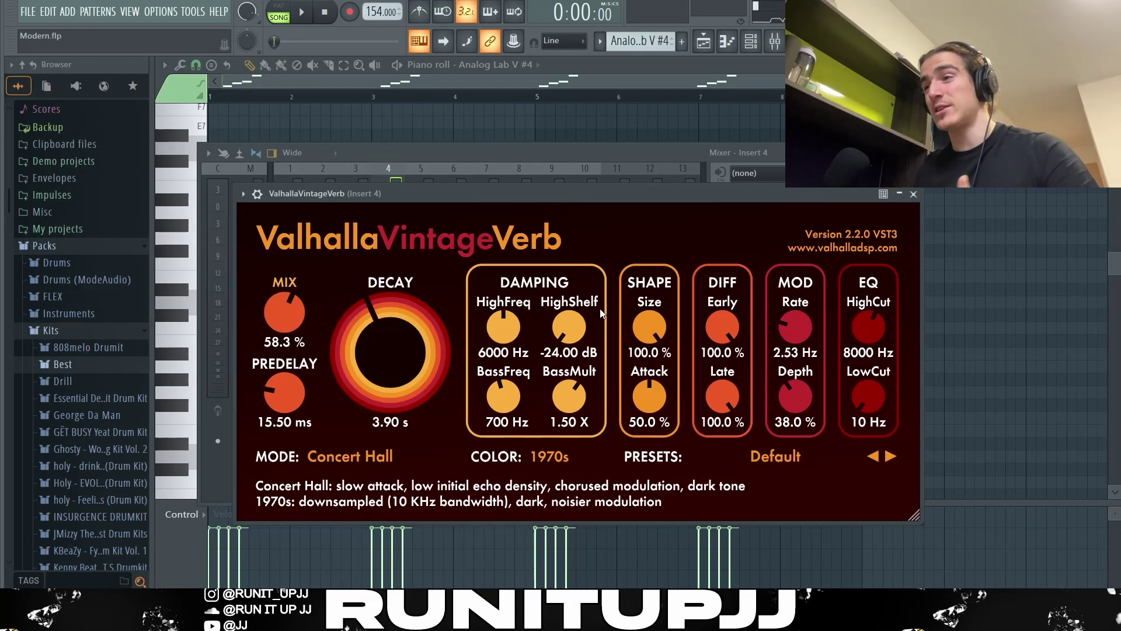
{"action": "key", "text": "Escape"}
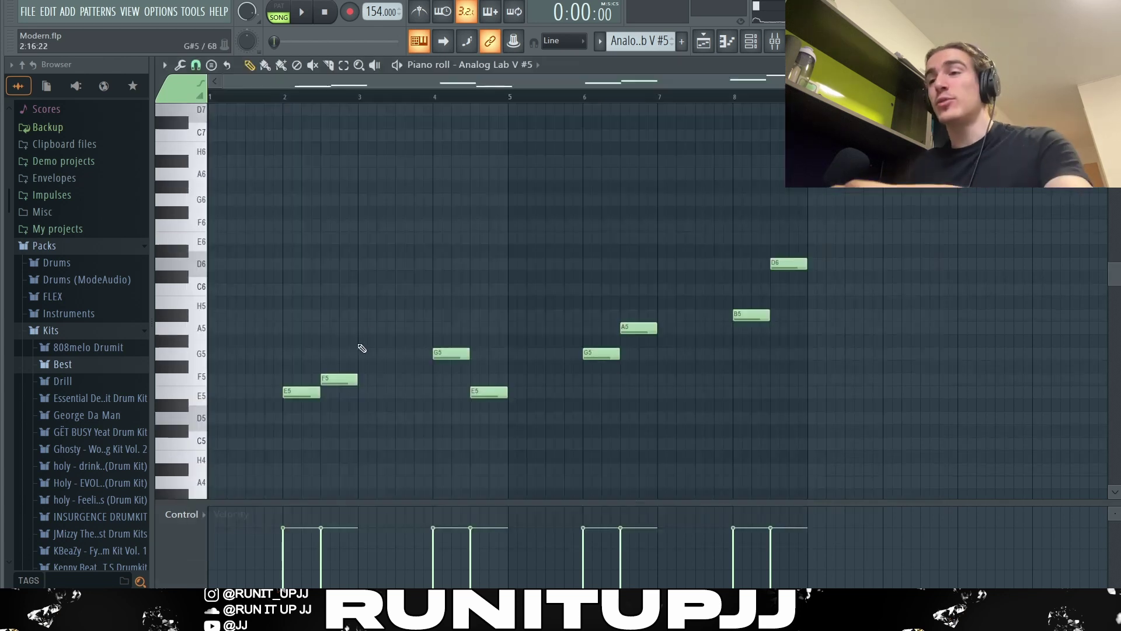
Examine the four note pairs in bars 2, 4, 6 and 8 of Analog Lab V #5, and play the melody layers together.
{"action": "left_click_drag", "start_coordinate": [298, 321], "coordinate": [363, 436]}
{"action": "left_click_drag", "start_coordinate": [417, 327], "coordinate": [527, 454]}
{"action": "left_click_drag", "start_coordinate": [560, 285], "coordinate": [639, 379]}
{"action": "left_click_drag", "start_coordinate": [732, 193], "coordinate": [825, 396]}
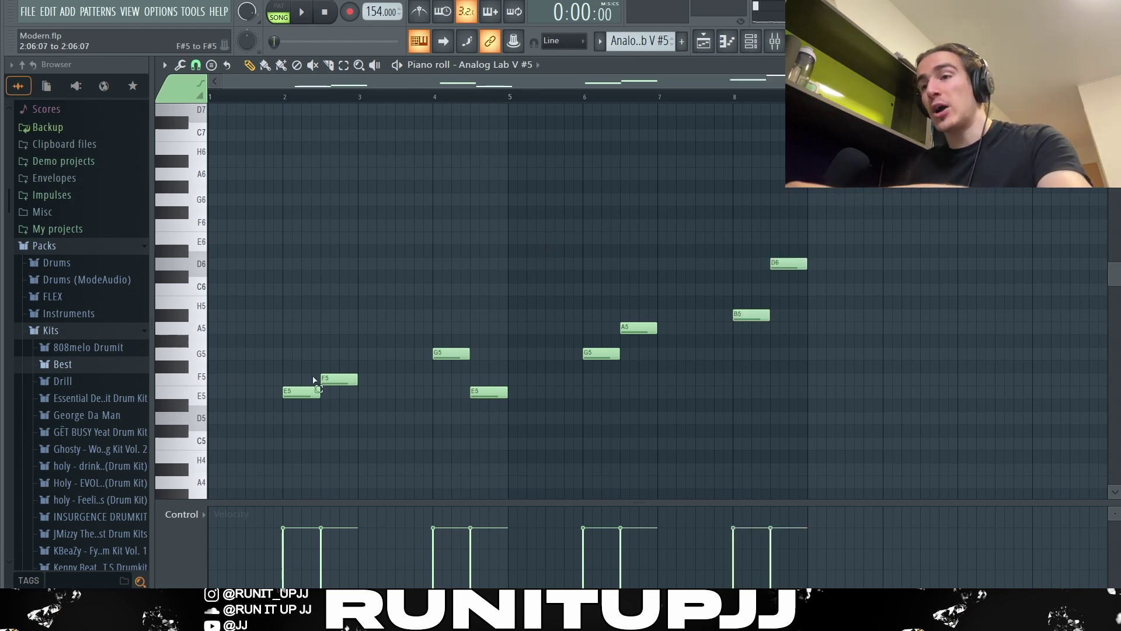
{"action": "left_click_drag", "start_coordinate": [277, 368], "coordinate": [362, 403]}
{"action": "left_click_drag", "start_coordinate": [458, 310], "coordinate": [545, 489]}
{"action": "left_click_drag", "start_coordinate": [568, 310], "coordinate": [660, 397]}
{"action": "left_click_drag", "start_coordinate": [727, 251], "coordinate": [818, 339]}
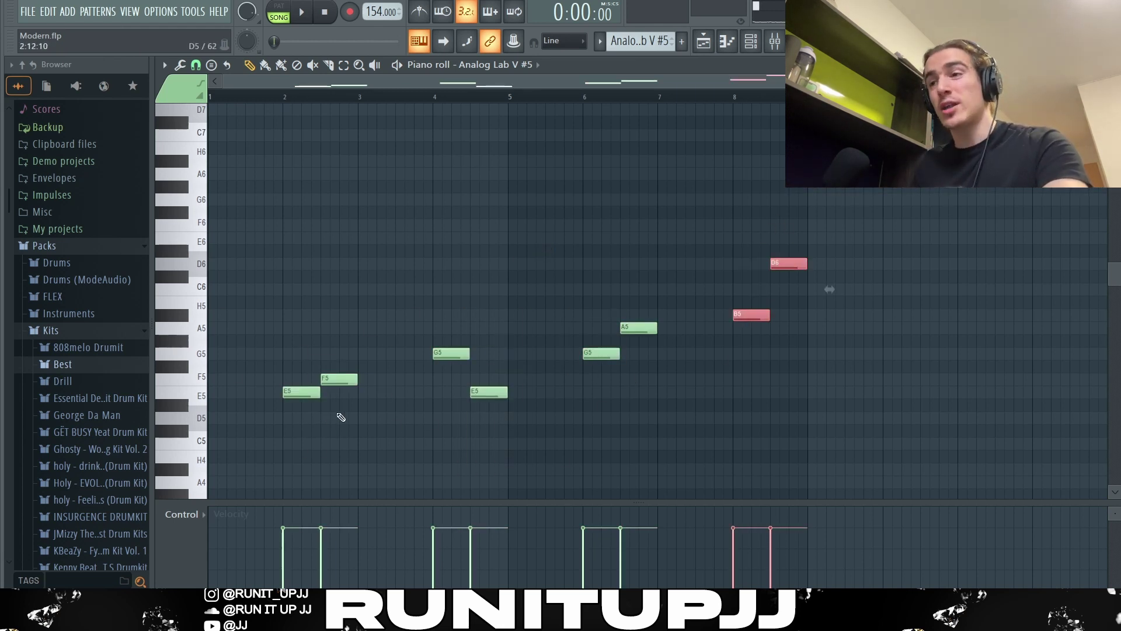
{"action": "left_click", "coordinate": [409, 429], "text": "ctrl"}
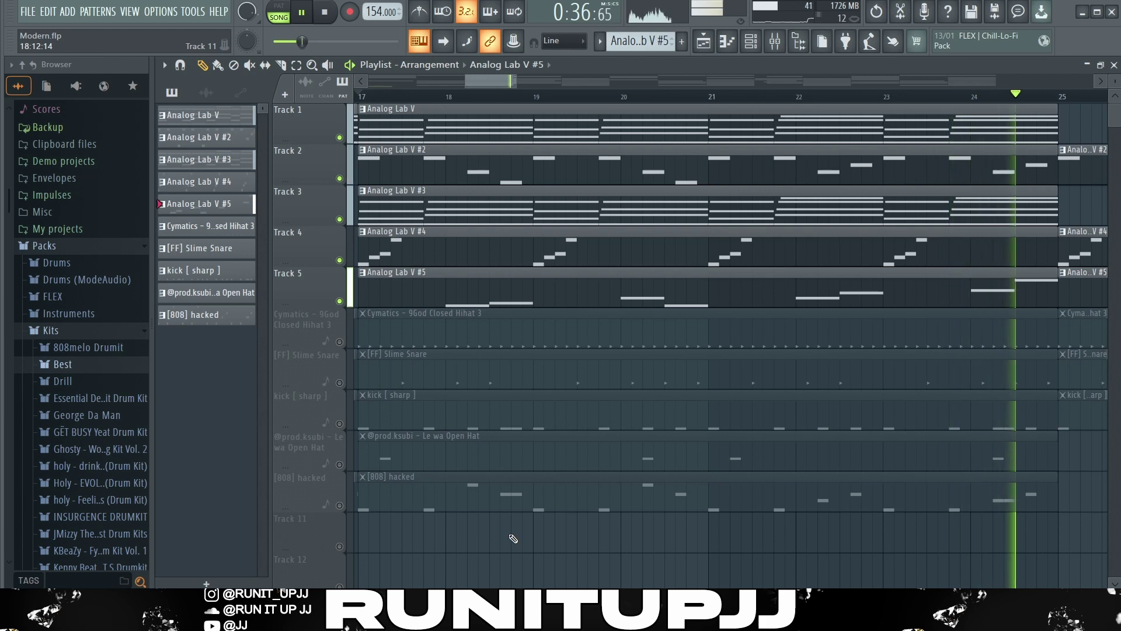
{"action": "key", "text": "space"}
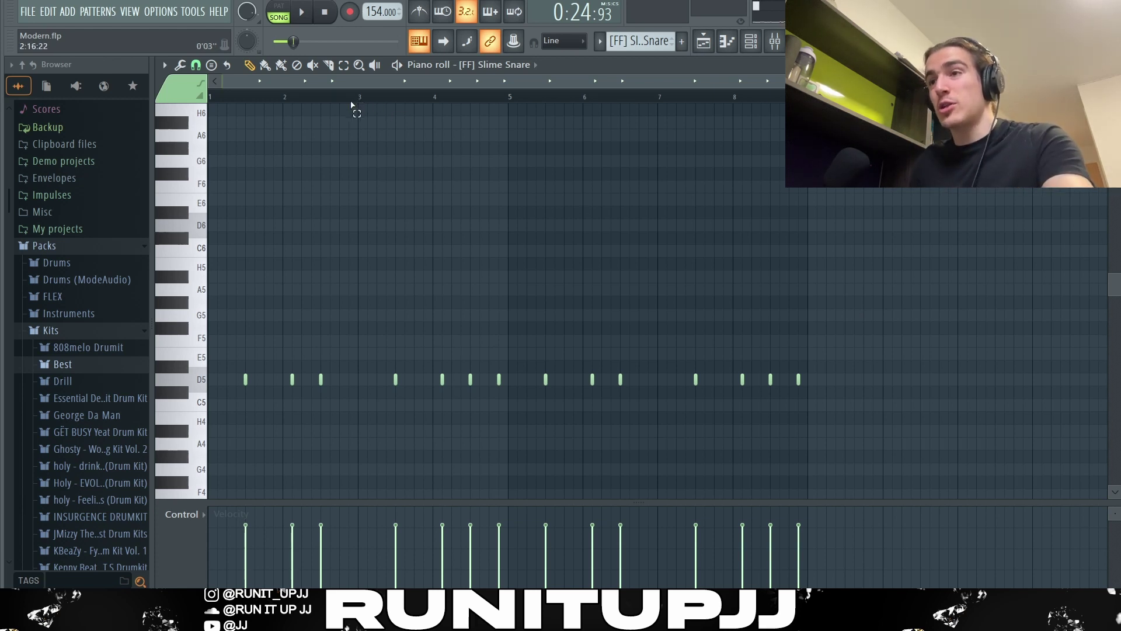
Compare bars 1–2 with bars 3–4 of the [FF] Slime Snare pattern, including the extra D5 hit at the end of bar 4.
{"action": "left_click_drag", "start_coordinate": [353, 98], "coordinate": [209, 98]}
{"action": "left_click_drag", "start_coordinate": [349, 97], "coordinate": [510, 138]}
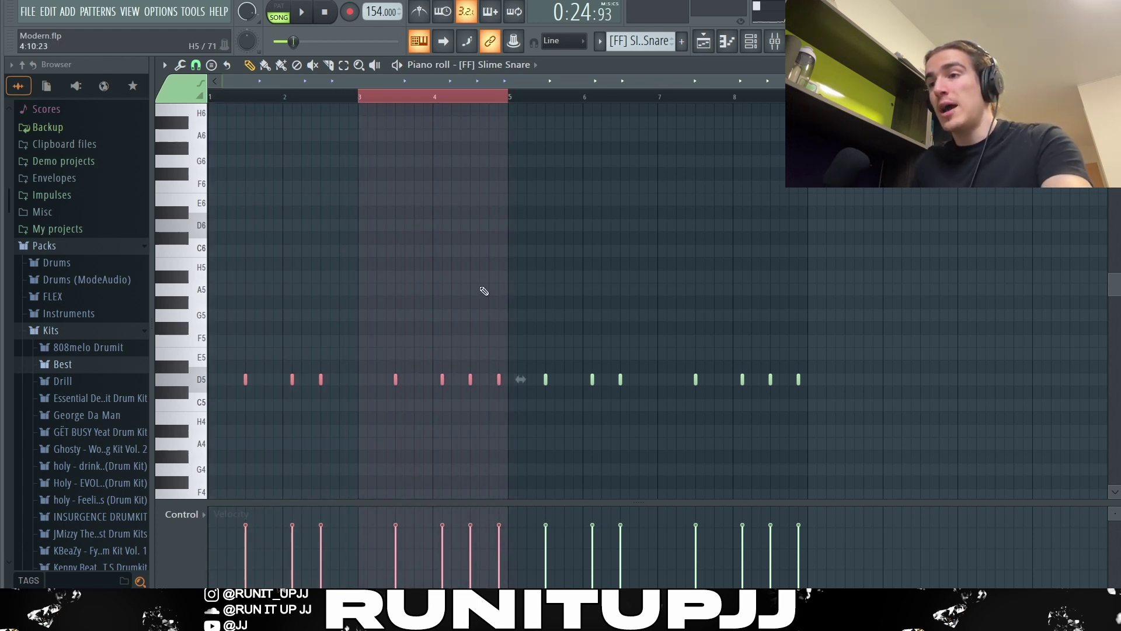
{"action": "left_click_drag", "start_coordinate": [483, 362], "coordinate": [509, 402]}
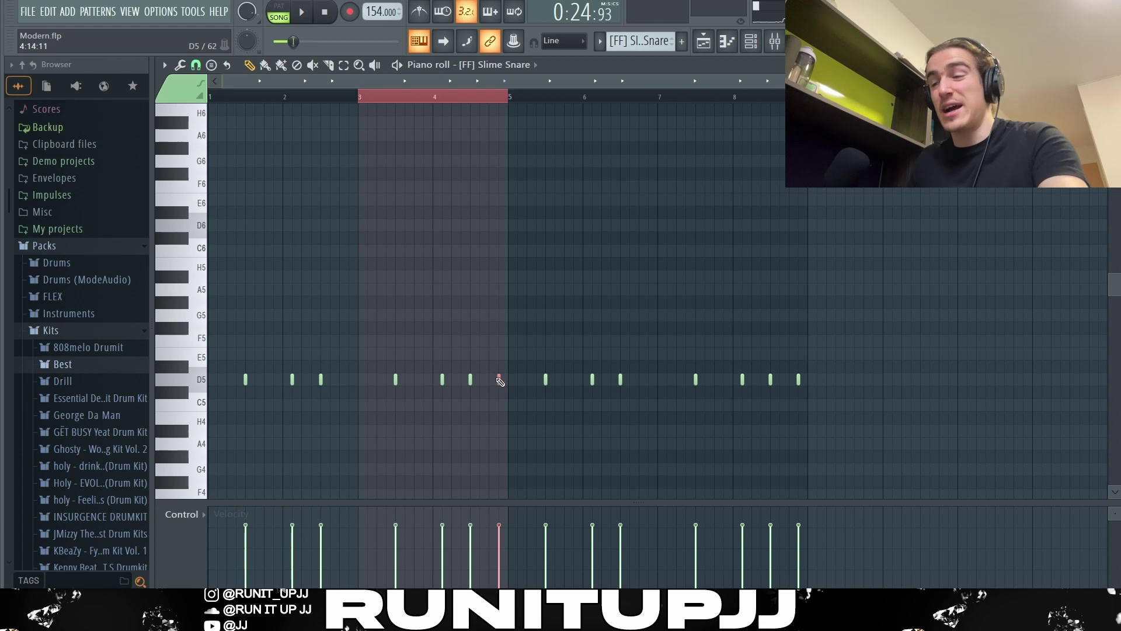
{"action": "key", "text": "ctrl+d"}
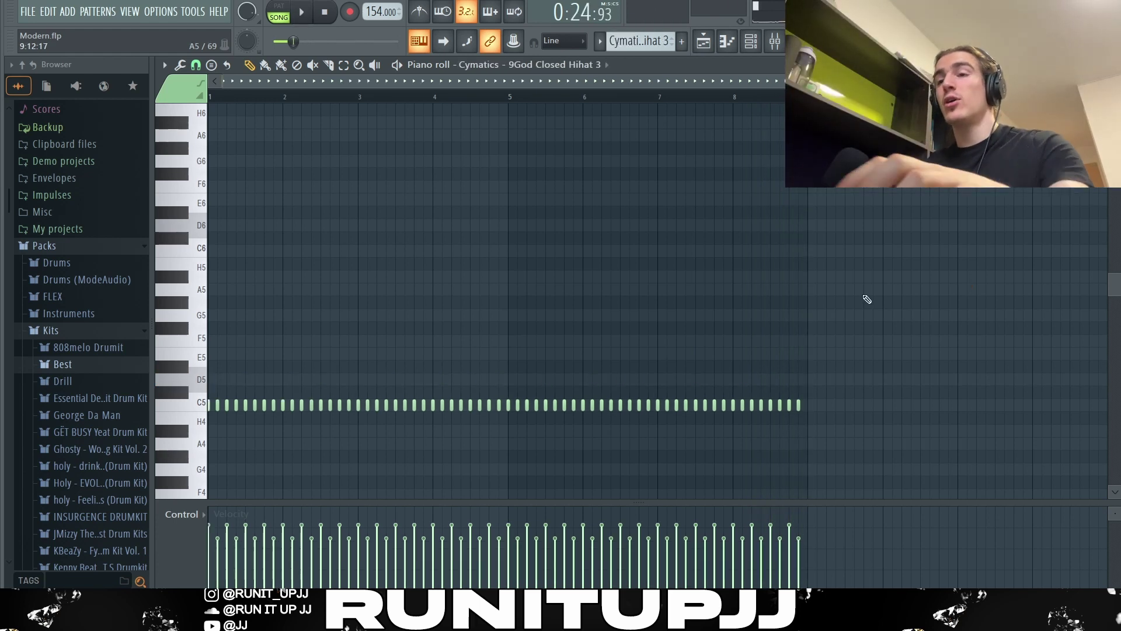
Try a different velocity on the second note of the Cymatics - 9God Closed Hihat 3 pattern.
{"action": "left_click", "coordinate": [217, 405]}
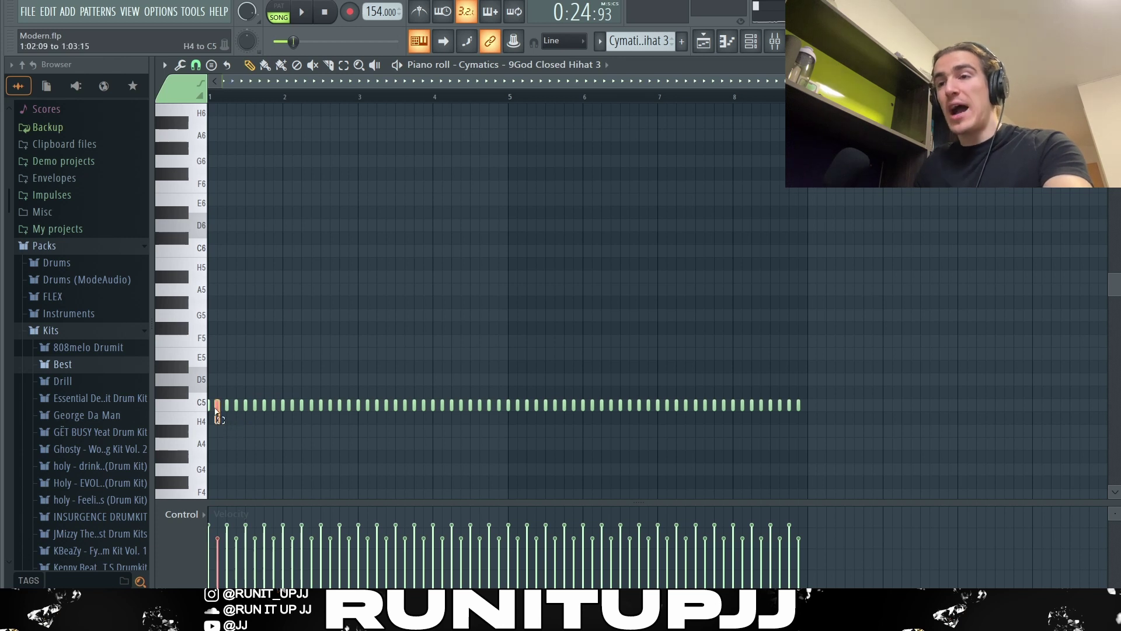
{"action": "scroll", "coordinate": [227, 354], "scroll_direction": "up", "scroll_amount": 2}
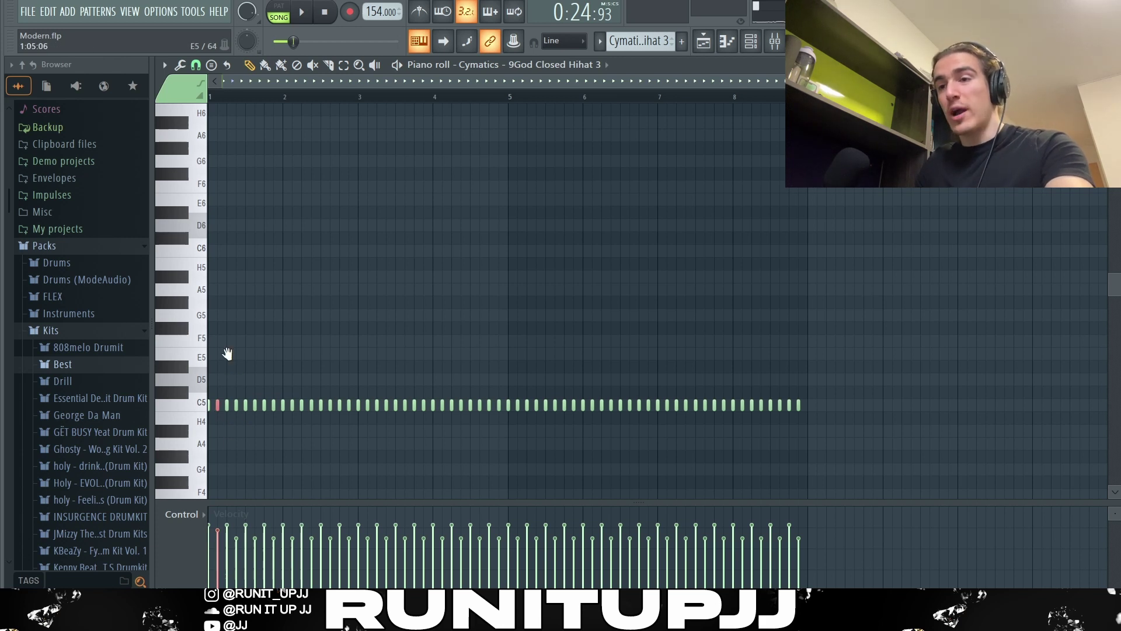
{"action": "scroll", "coordinate": [228, 354], "scroll_direction": "up", "scroll_amount": 1}
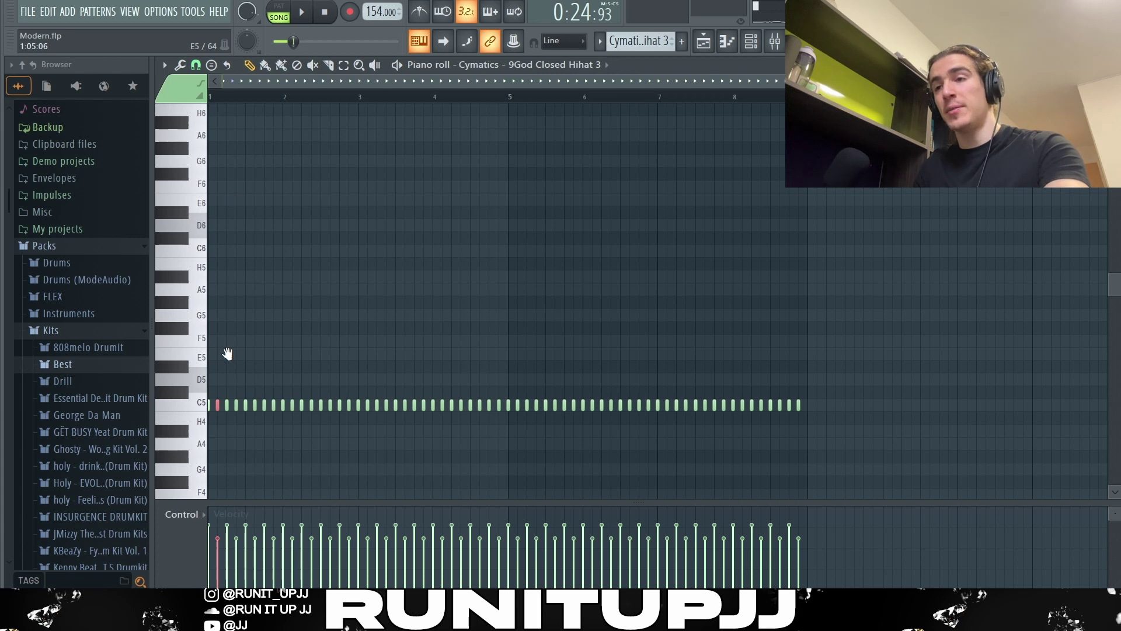
Select the first two closed hi-hat notes and demonstrate duplicating the pair repeatedly along the pattern.
{"action": "left_click_drag", "start_coordinate": [230, 99], "coordinate": [166, 122]}
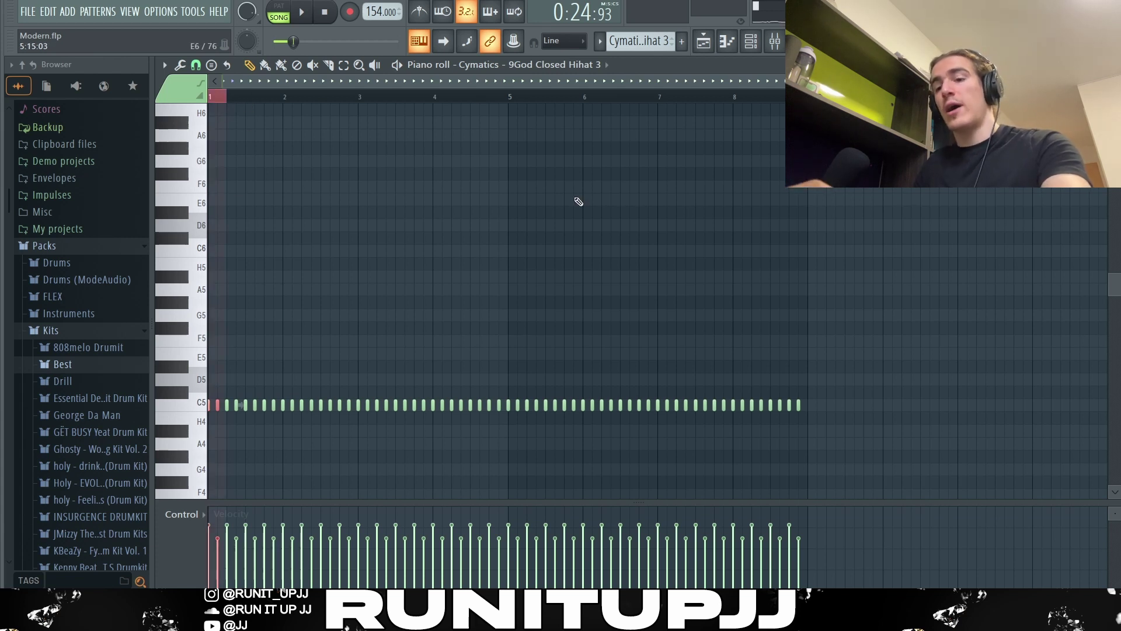
{"action": "key", "text": "ctrl+b"}
{"action": "key", "text": "ctrl+b"}
{"action": "key", "text": "ctrl+b"}
{"action": "key", "text": "ctrl+b"}
{"action": "key", "text": "ctrl+b"}
{"action": "key", "text": "ctrl+b"}
{"action": "key", "text": "ctrl+b"}
{"action": "key", "text": "ctrl+b"}
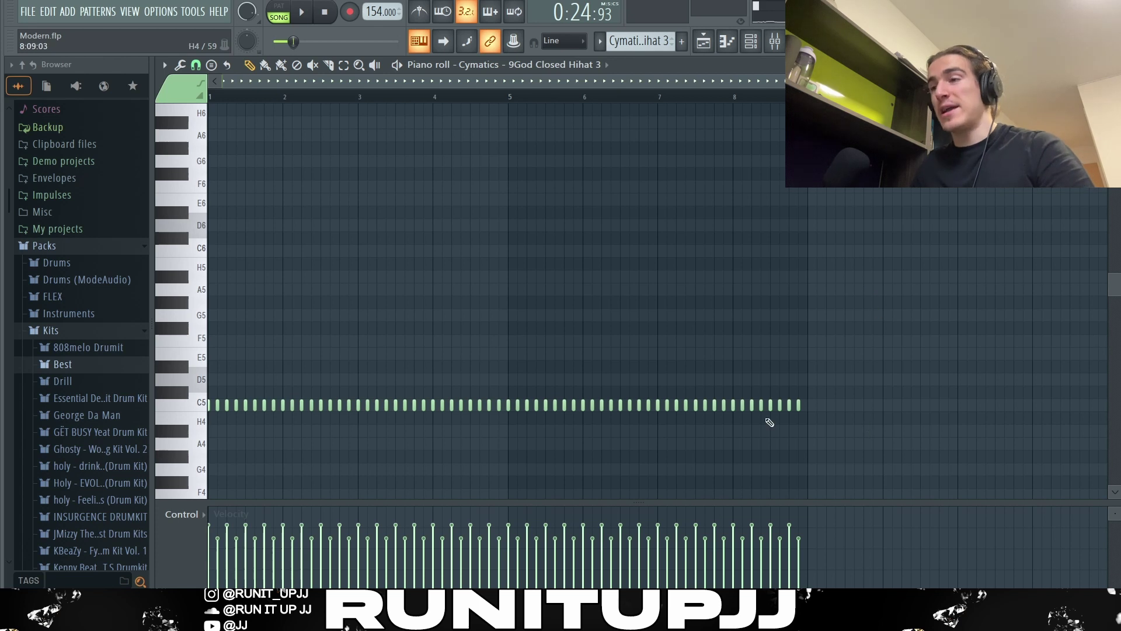
Play the beat to hear the closed hi-hat pattern.
{"action": "left_click", "coordinate": [145, 401]}
{"action": "left_click", "coordinate": [144, 400]}
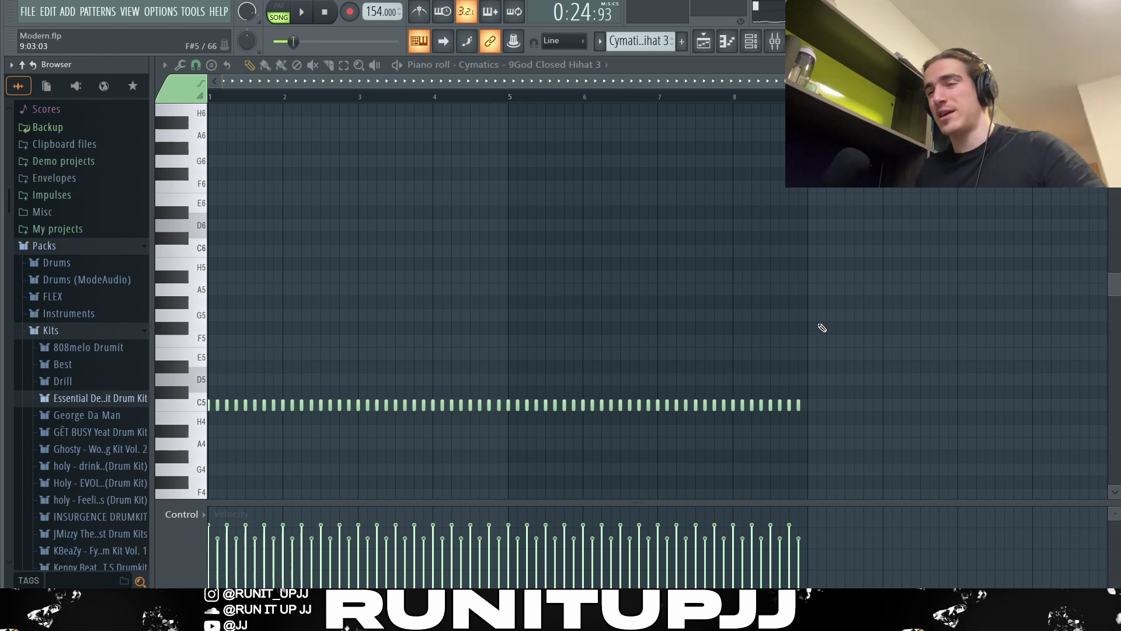
{"action": "key", "text": "space"}
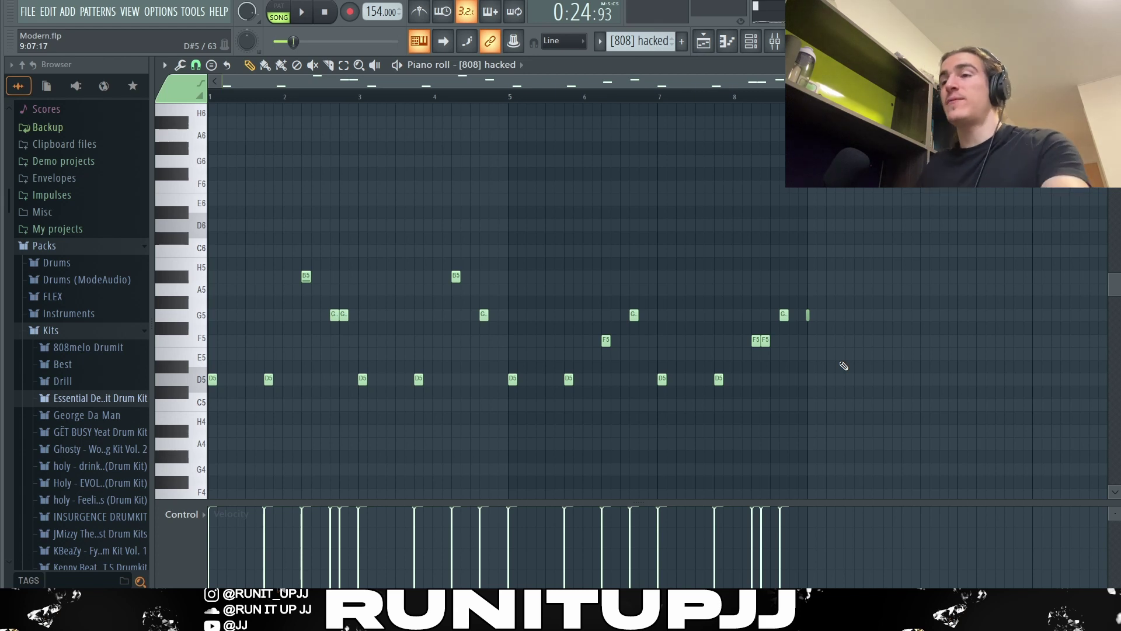
Examine the [808] hacked pattern's D5, B5, G5 and F5 notes, comparing bars 1–4 with bars 5–8.
{"action": "left_click_drag", "start_coordinate": [307, 383], "coordinate": [212, 391]}
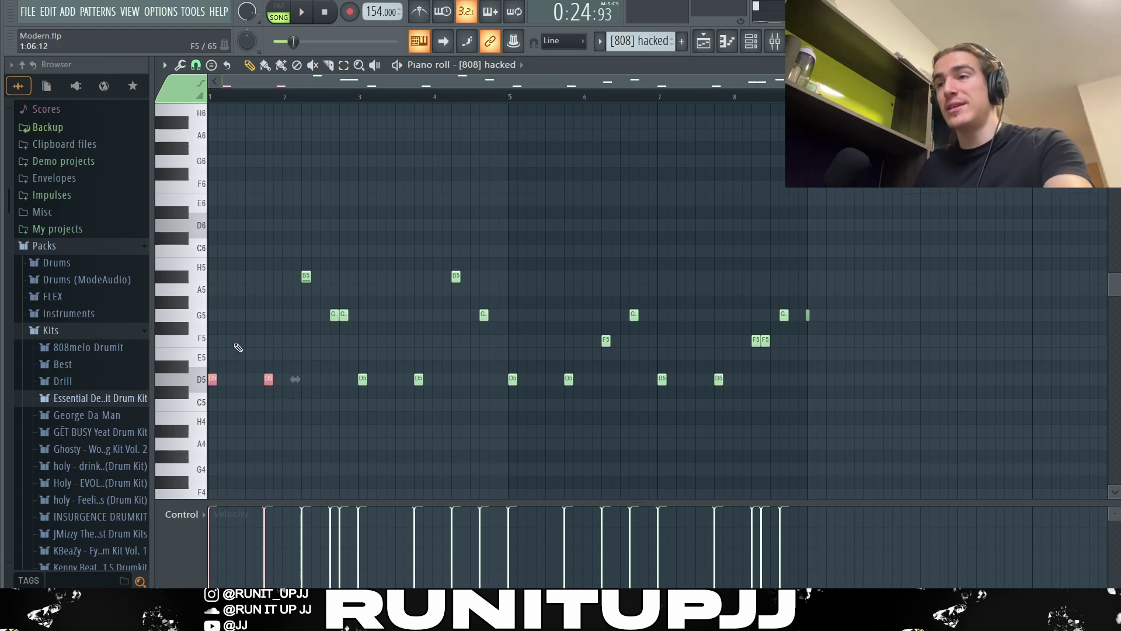
{"action": "left_click_drag", "start_coordinate": [276, 263], "coordinate": [325, 314]}
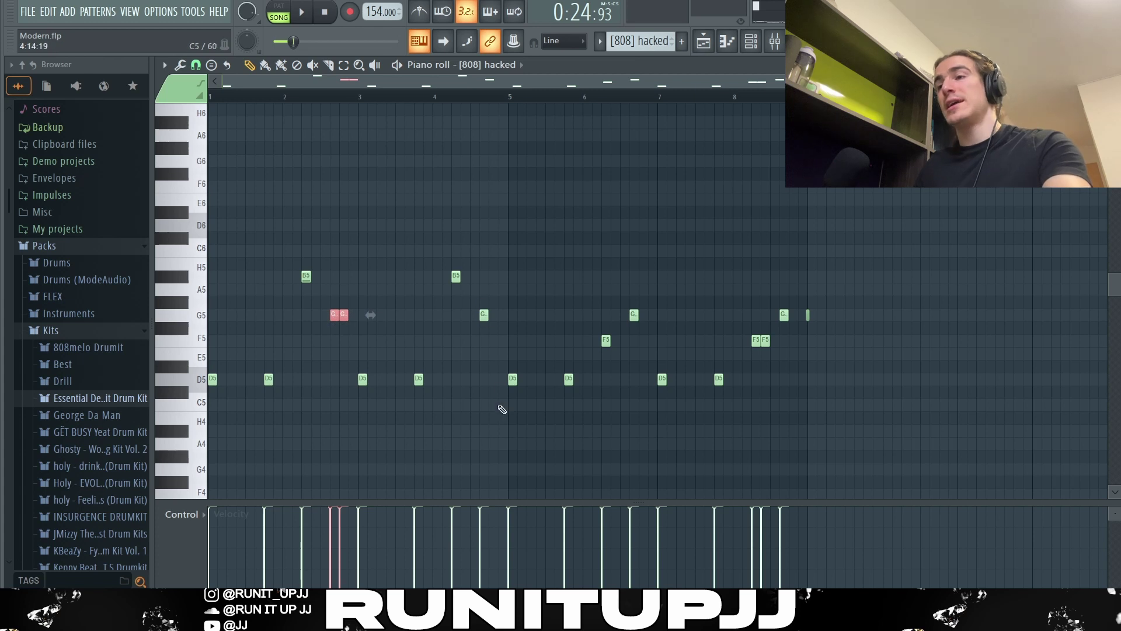
{"action": "left_click_drag", "start_coordinate": [499, 410], "coordinate": [207, 181]}
{"action": "left_click_drag", "start_coordinate": [501, 232], "coordinate": [949, 452]}
{"action": "left_click_drag", "start_coordinate": [588, 343], "coordinate": [566, 318]}
{"action": "left_click", "coordinate": [871, 347], "text": "ctrl"}
Inspect the very short G5 note at the end of bar 8 in the [808] hacked pattern.
{"action": "scroll", "coordinate": [834, 371], "scroll_direction": "up", "scroll_amount": 8}
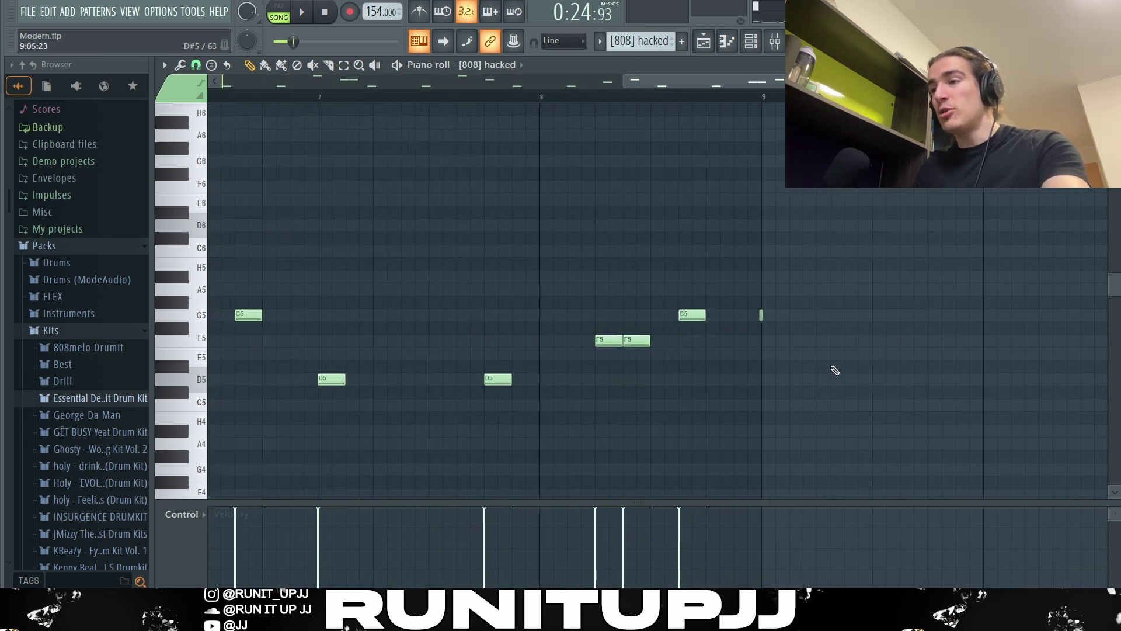
{"action": "left_click_drag", "start_coordinate": [682, 318], "coordinate": [564, 318]}
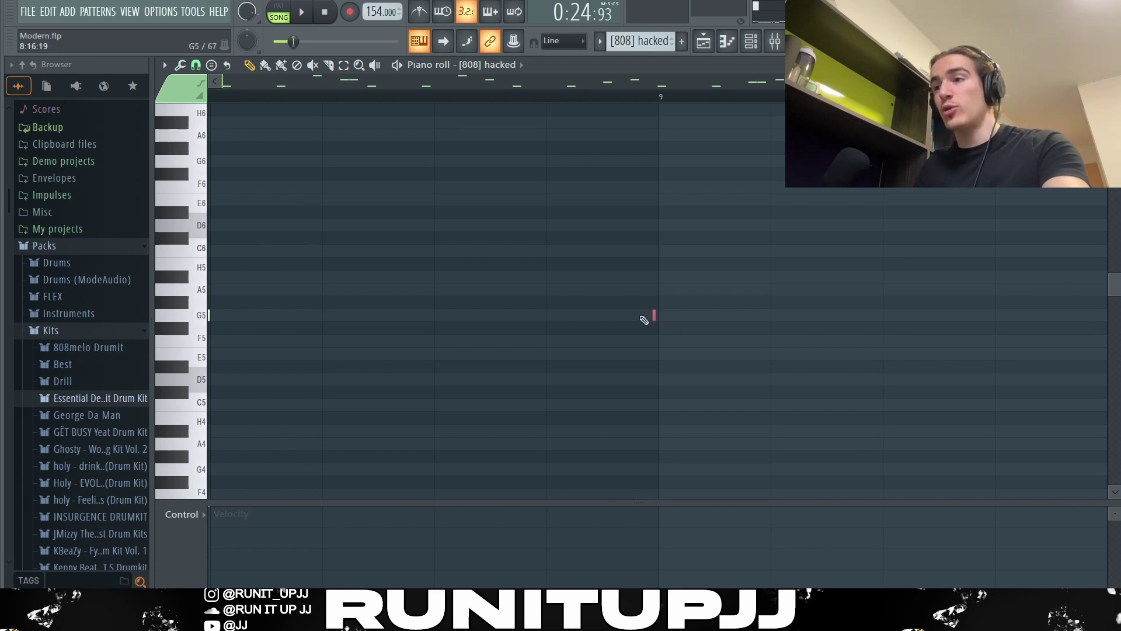
{"action": "scroll", "coordinate": [664, 345], "scroll_direction": "down", "scroll_amount": 8}
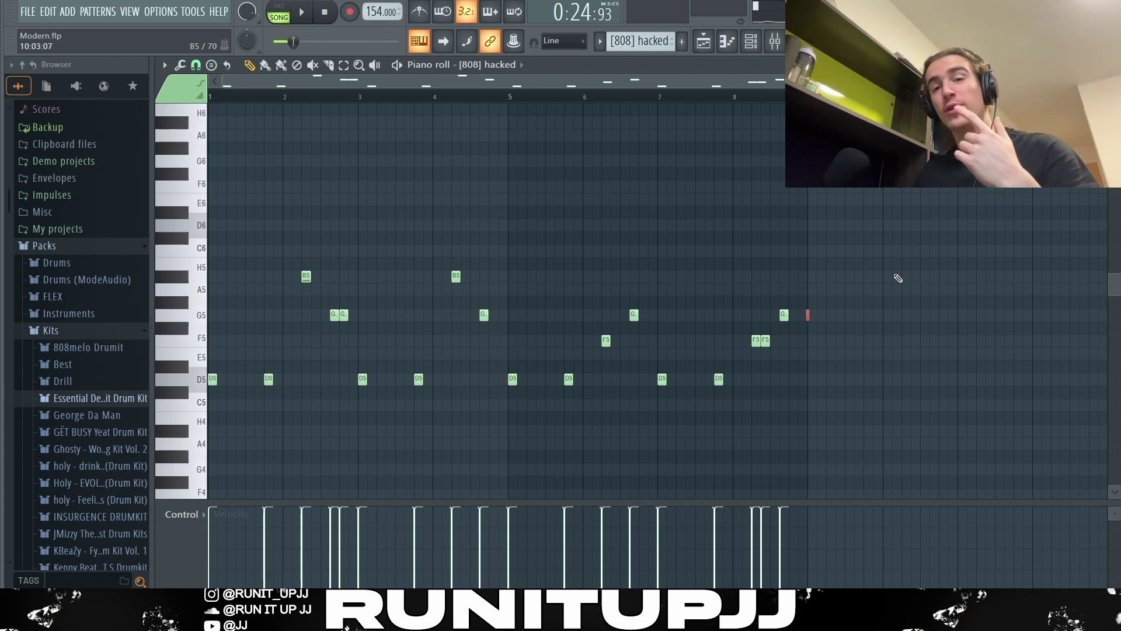
Review all the [808] hacked notes together and play the 808 pattern with the beat.
{"action": "key", "text": "ctrl+a"}
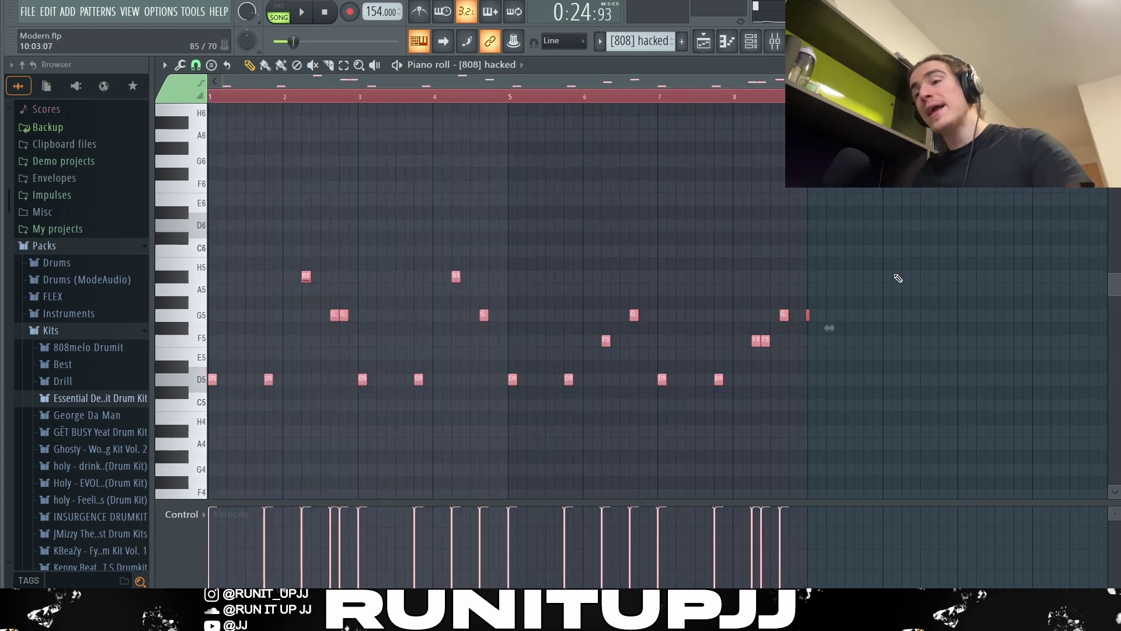
{"action": "scroll", "coordinate": [894, 261], "scroll_direction": "up", "scroll_amount": 1}
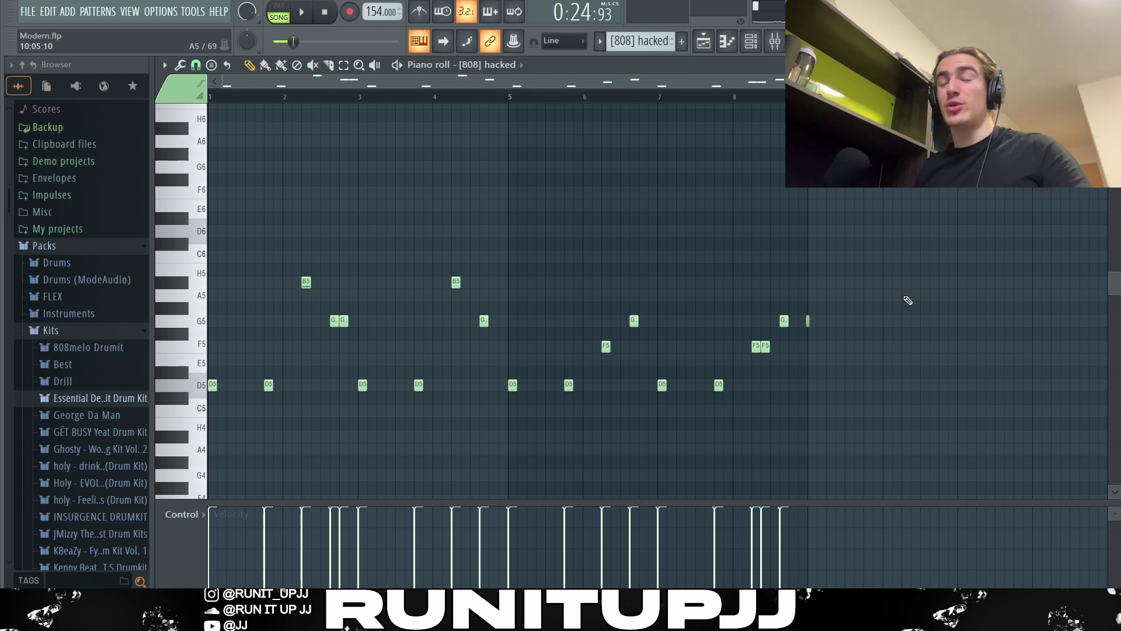
{"action": "key", "text": "space"}
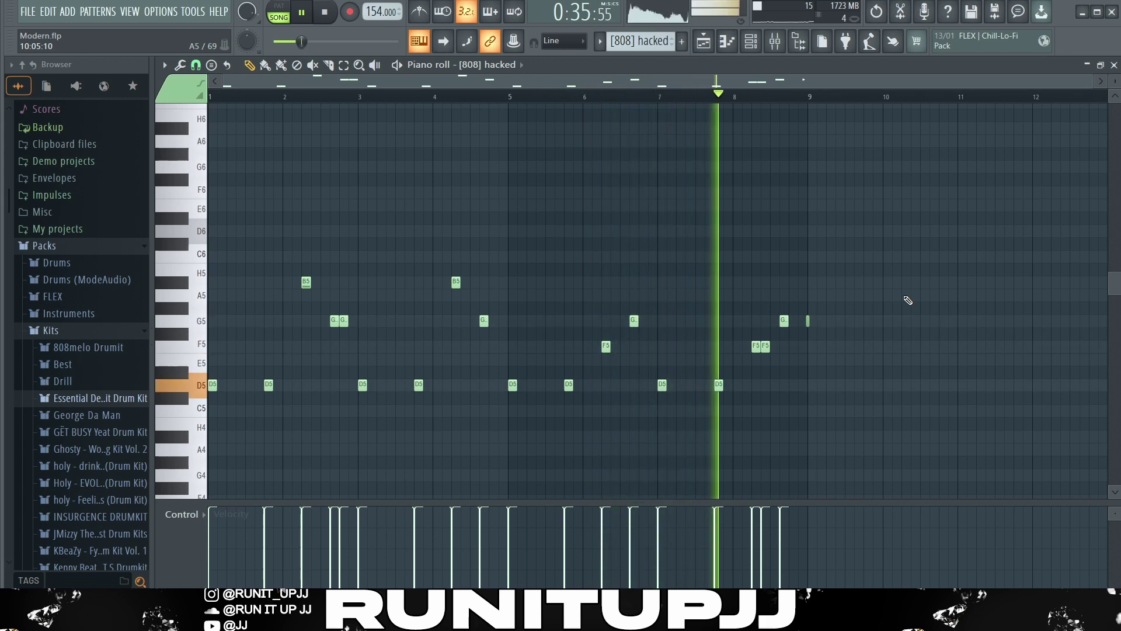
{"action": "key", "text": "space"}
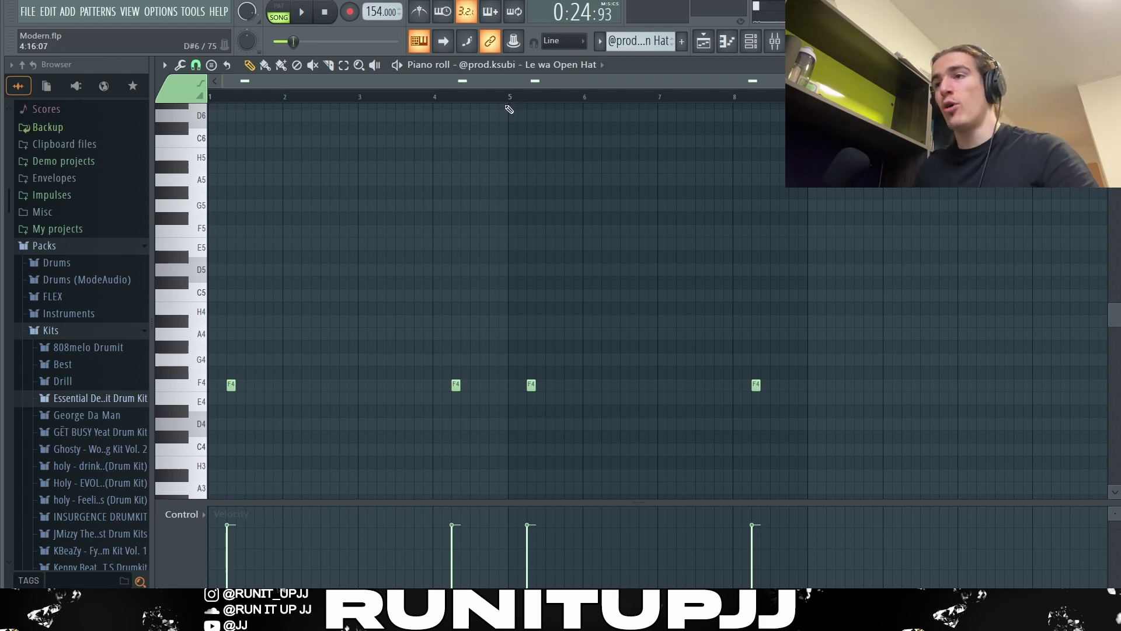
{"action": "left_click_drag", "start_coordinate": [509, 109], "coordinate": [210, 98]}
{"action": "key", "text": "ctrl+b"}
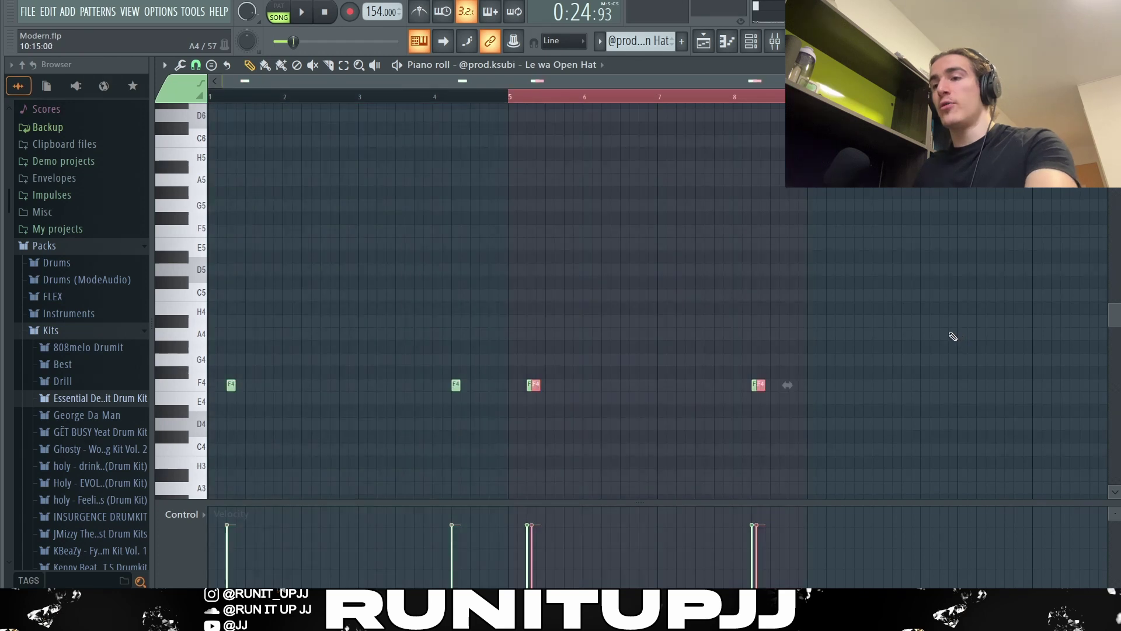
{"action": "key", "text": "ctrl+d"}
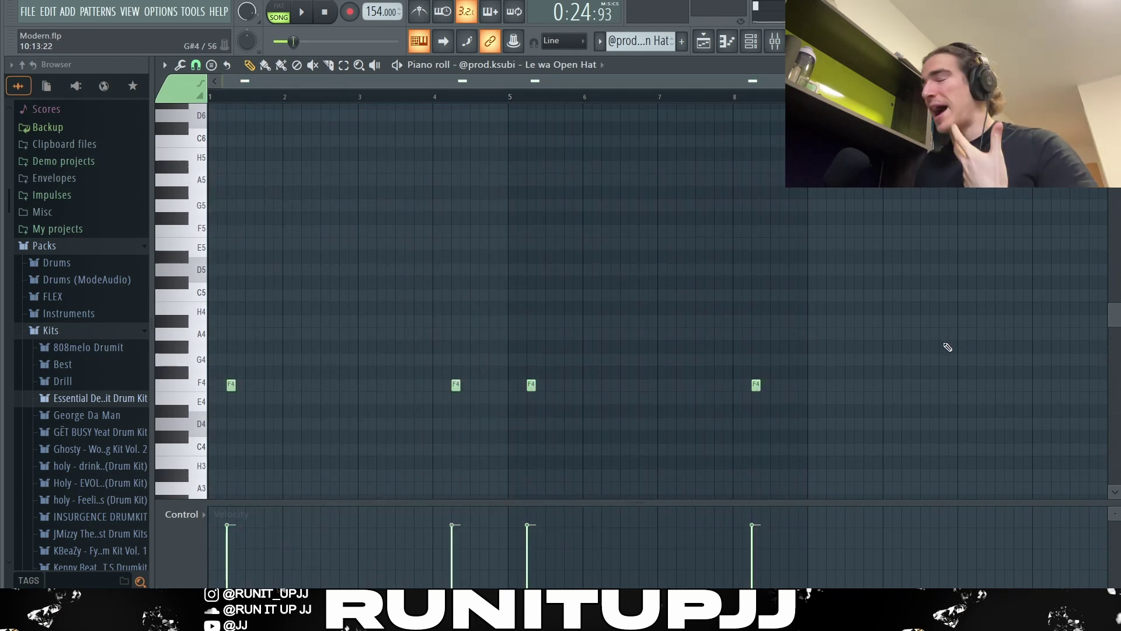
Open the playlist and play the beat with the open hat included.
{"action": "key", "text": "F5"}
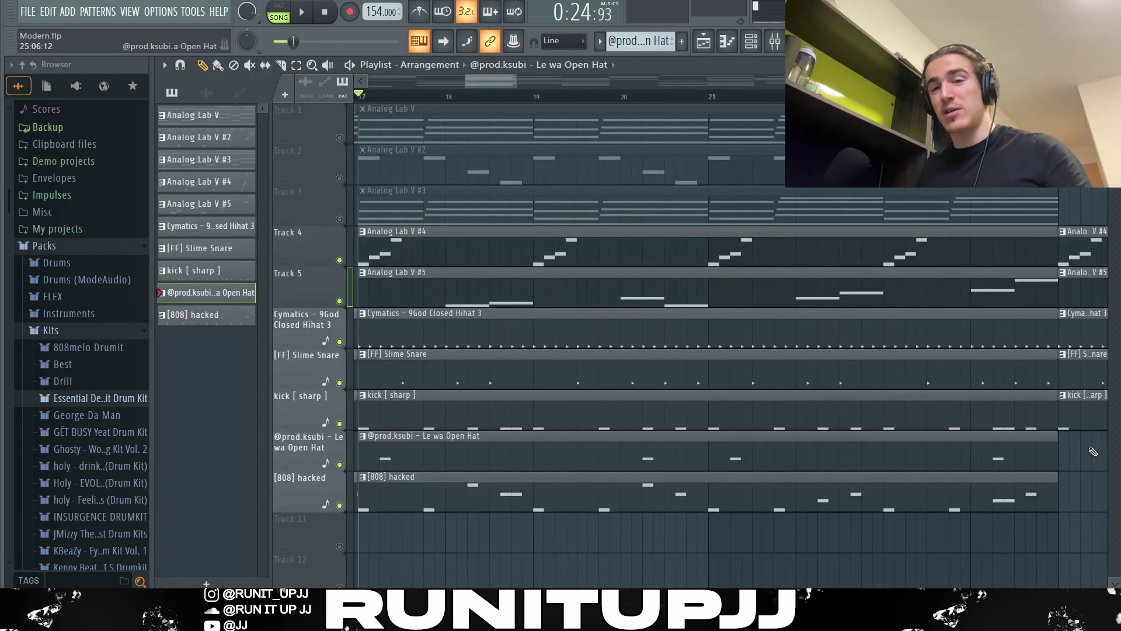
{"action": "key", "text": "space"}
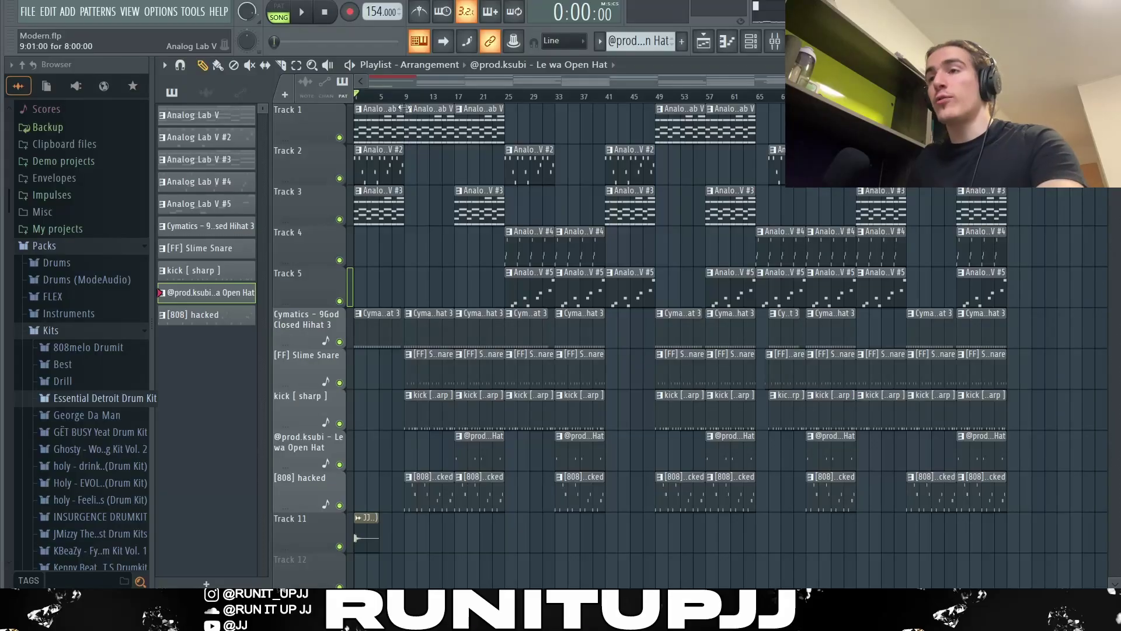
Examine the arrangement of bars 1–8 and 9–24, including the Analog Lab V #3 and open hat clips at bar 17.
{"action": "left_click_drag", "start_coordinate": [407, 100], "coordinate": [355, 98]}
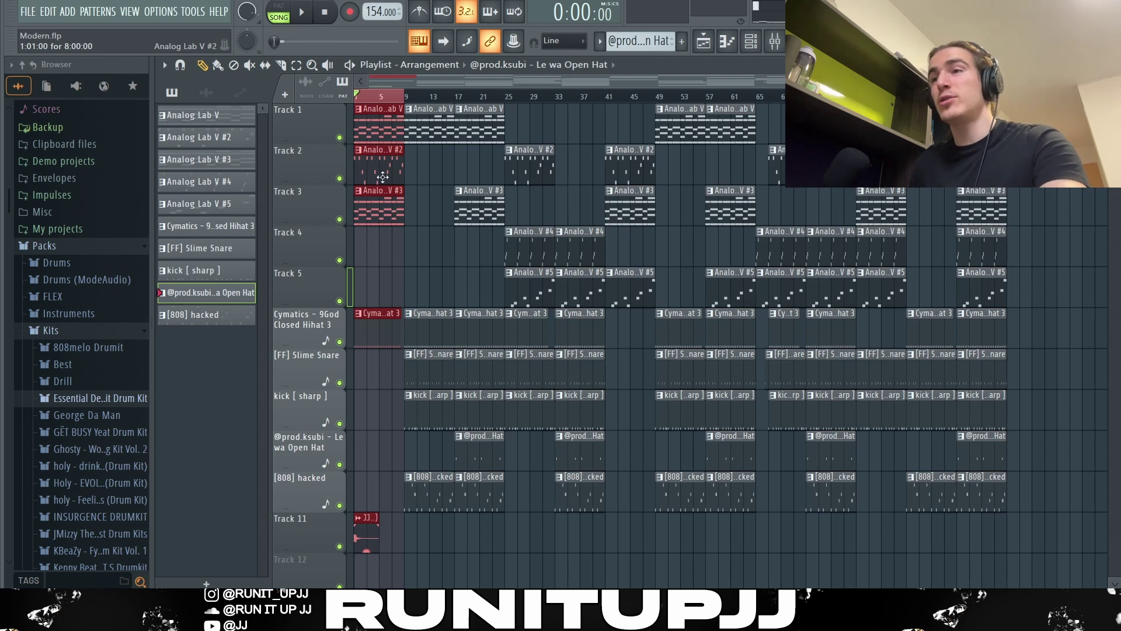
{"action": "left_click_drag", "start_coordinate": [405, 98], "coordinate": [506, 100]}
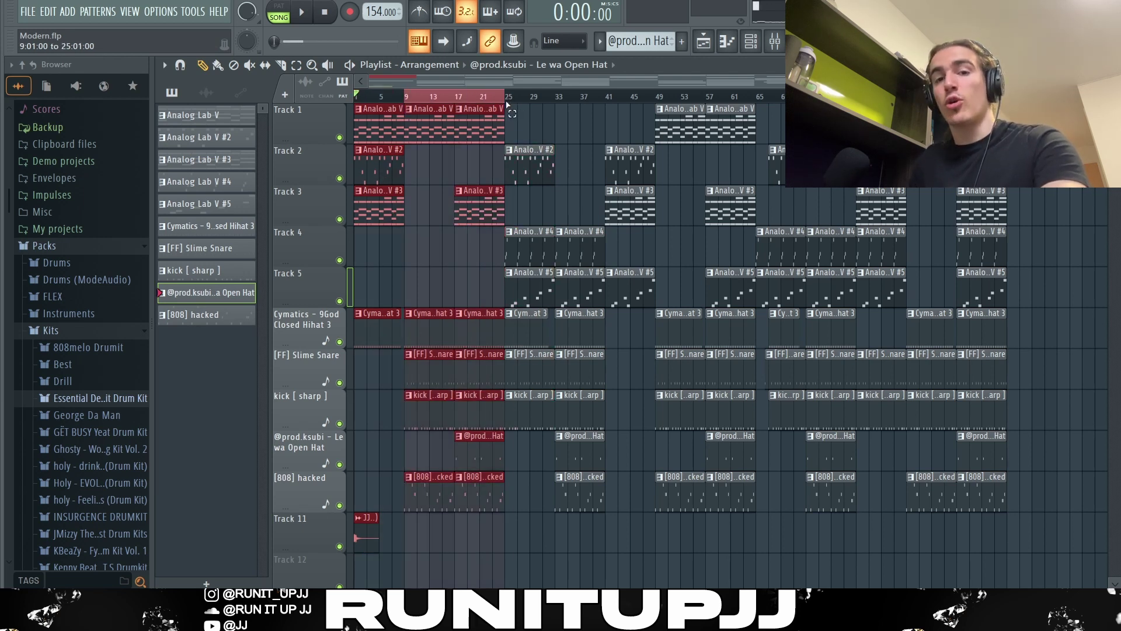
{"action": "left_click", "coordinate": [440, 179]}
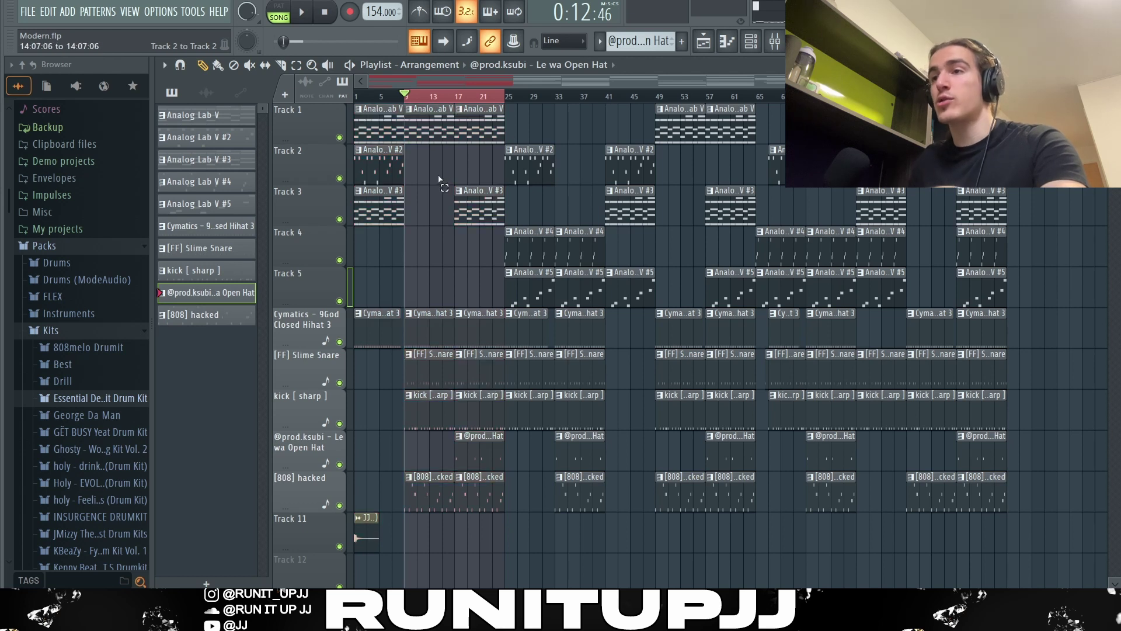
{"action": "left_click_drag", "start_coordinate": [440, 178], "coordinate": [422, 105]}
{"action": "left_click_drag", "start_coordinate": [459, 184], "coordinate": [480, 225]}
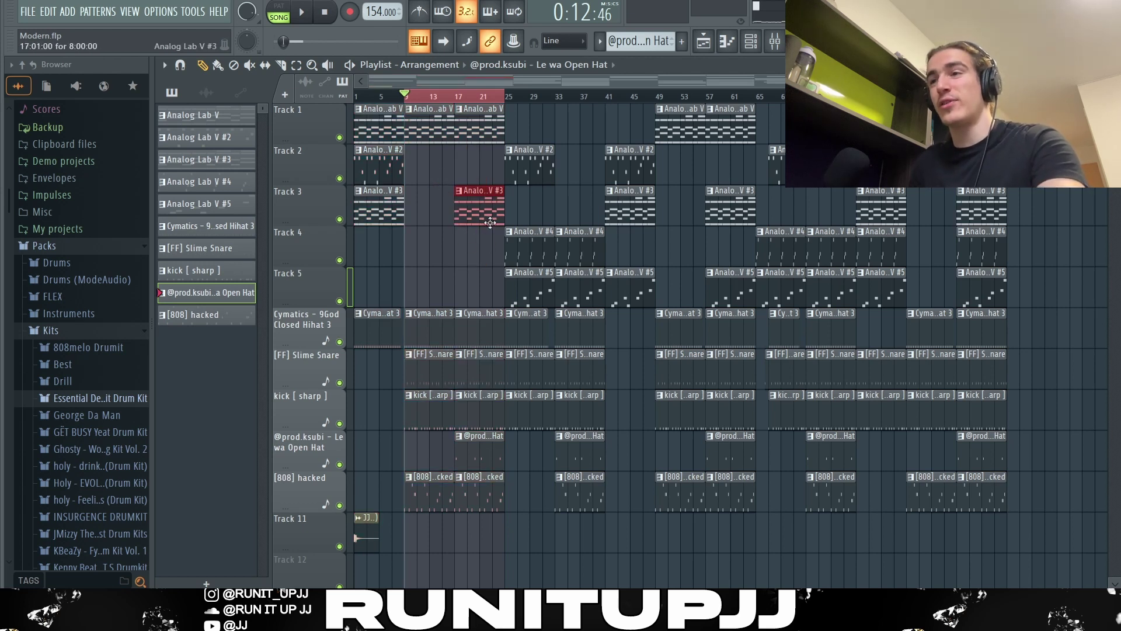
{"action": "left_click_drag", "start_coordinate": [503, 471], "coordinate": [481, 457]}
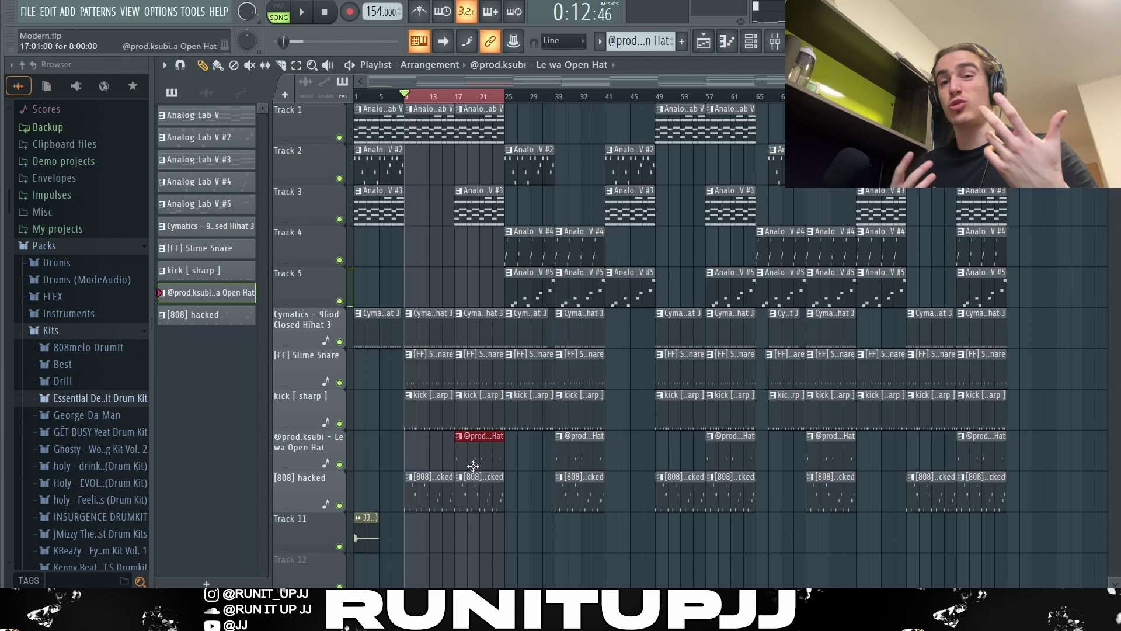
Examine the Analog Lab V #2, #4 and #5 clips at bar 25 and the melody and drum clips at bar 33.
{"action": "left_click_drag", "start_coordinate": [508, 299], "coordinate": [534, 255]}
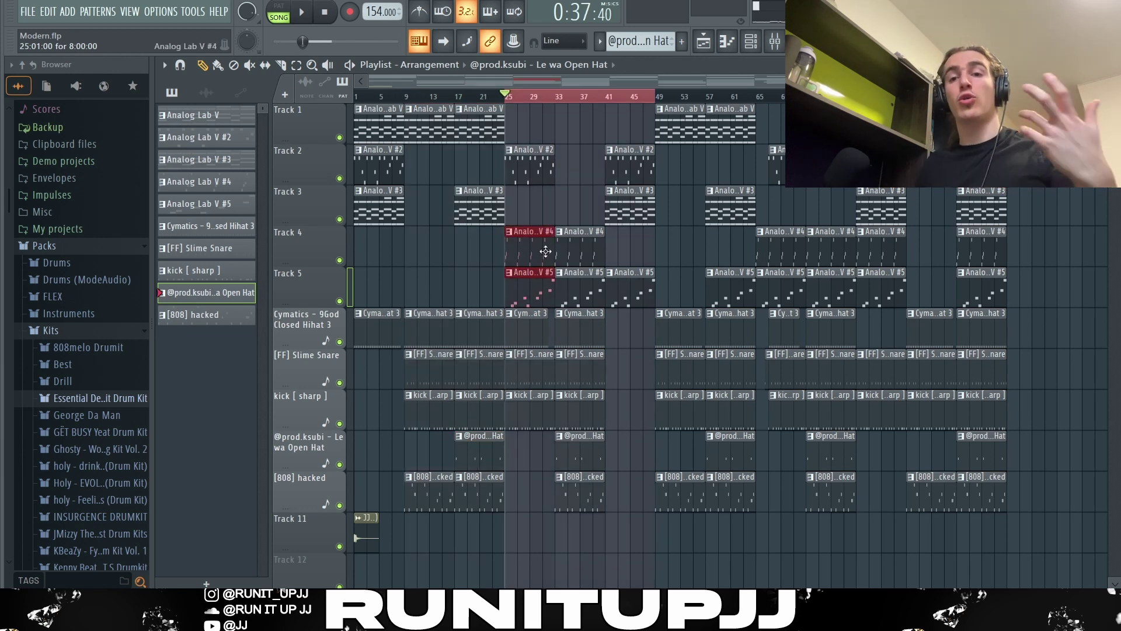
{"action": "left_click_drag", "start_coordinate": [459, 223], "coordinate": [545, 307]}
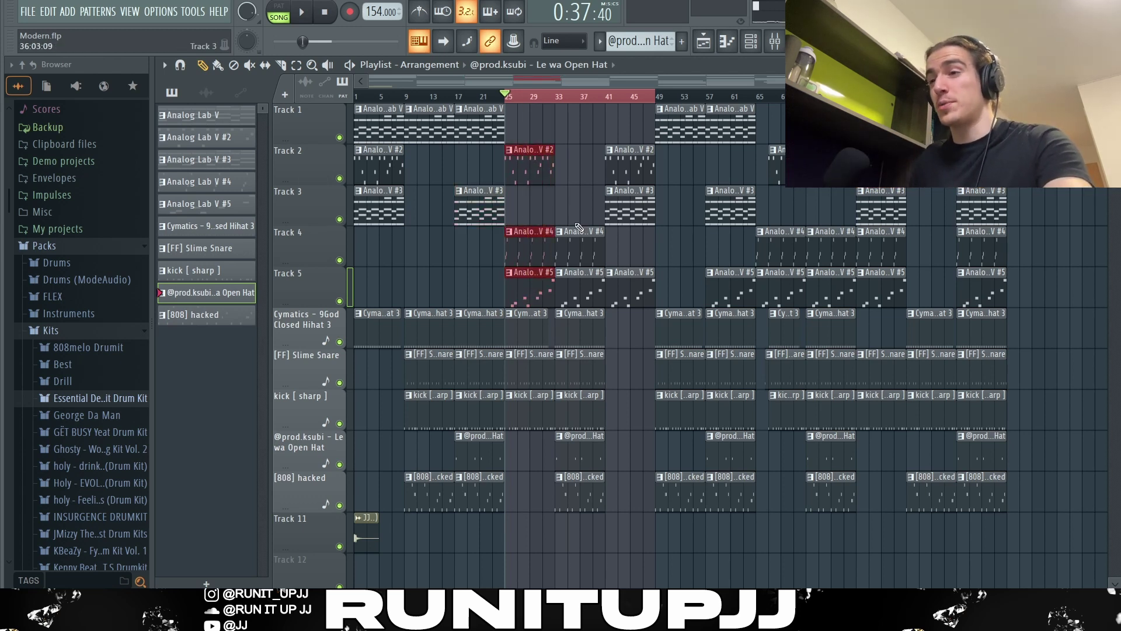
{"action": "left_click_drag", "start_coordinate": [573, 186], "coordinate": [581, 489]}
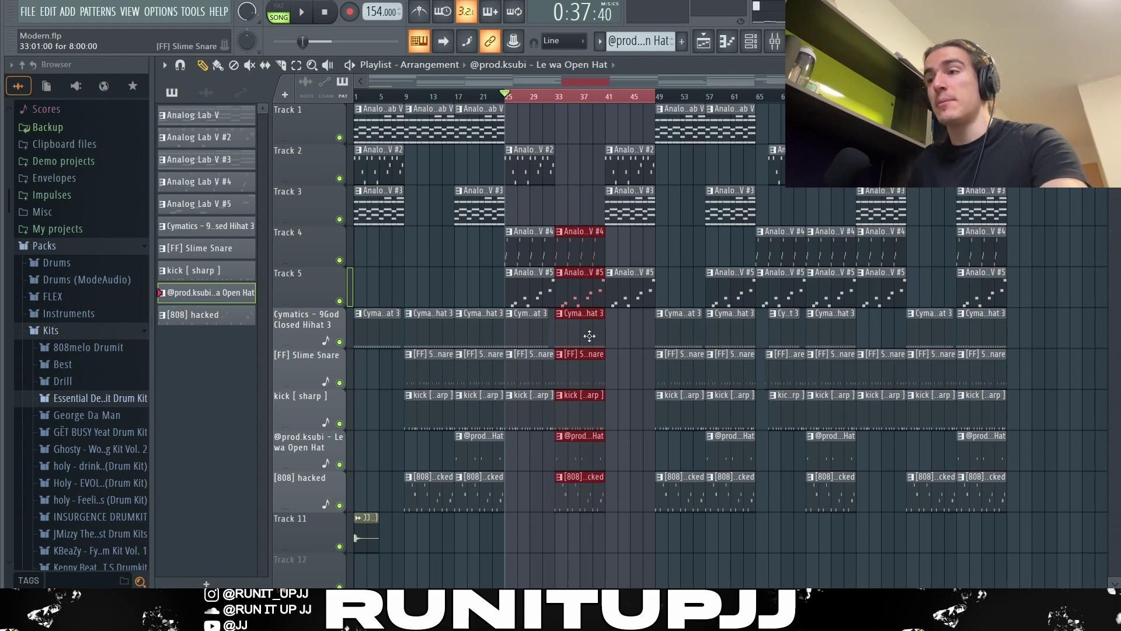
Add an Analog Lab V #4 clip to Track 4 at bar 41 and place the playhead at that bar.
{"action": "left_click_drag", "start_coordinate": [644, 135], "coordinate": [610, 350]}
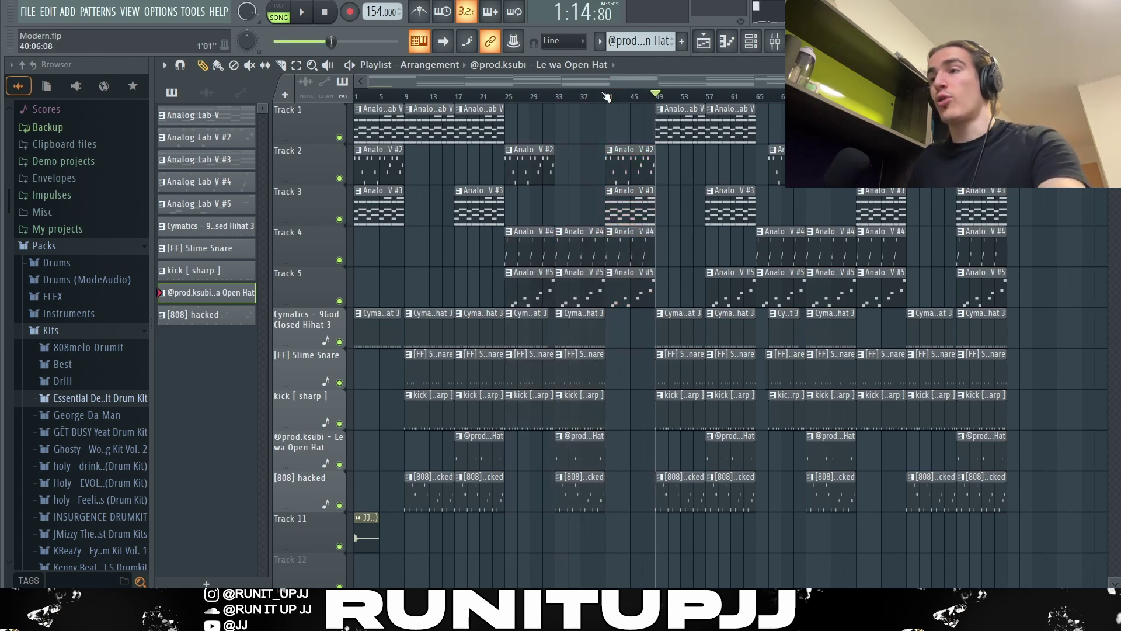
{"action": "left_click", "coordinate": [607, 97]}
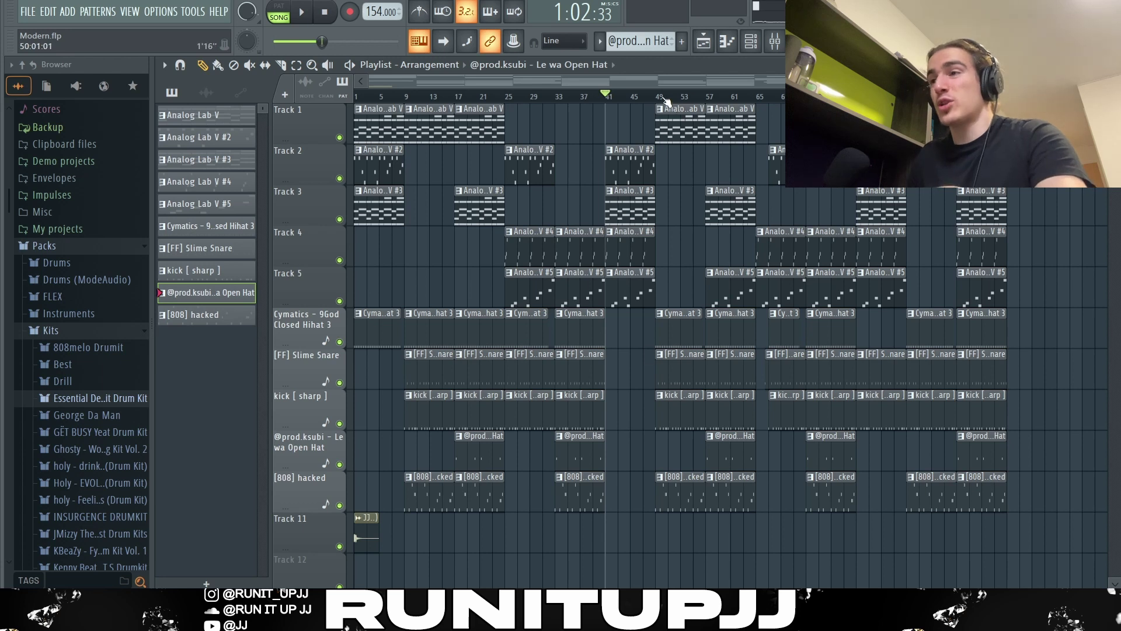
Examine the second half of the arrangement by selecting the clips from bar 49 to bar 101.
{"action": "left_click_drag", "start_coordinate": [666, 100], "coordinate": [987, 97]}
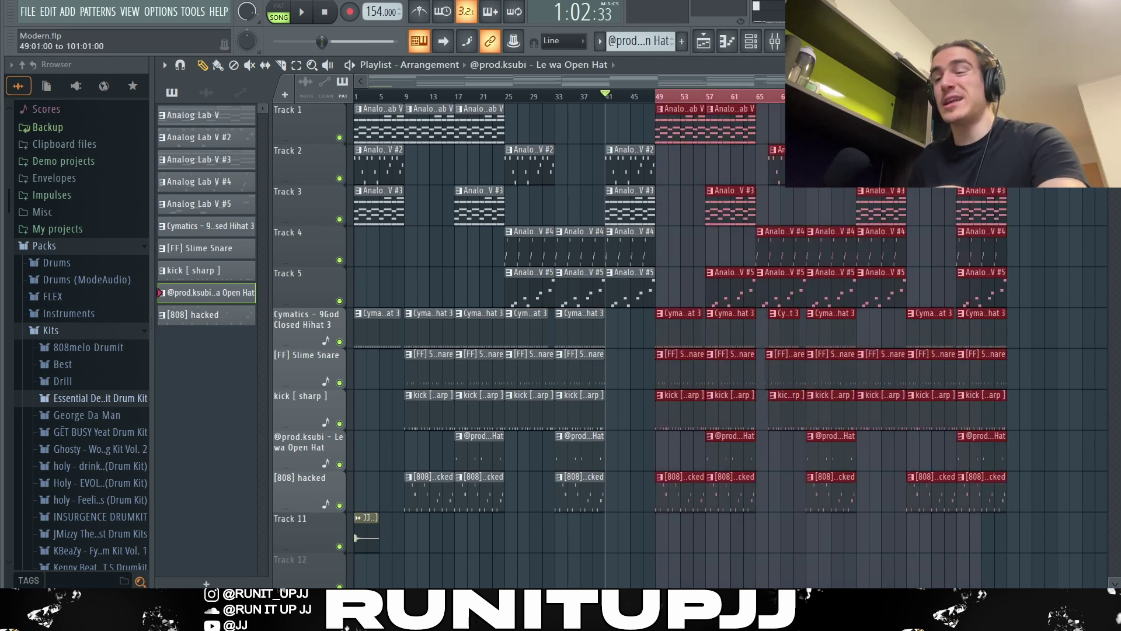